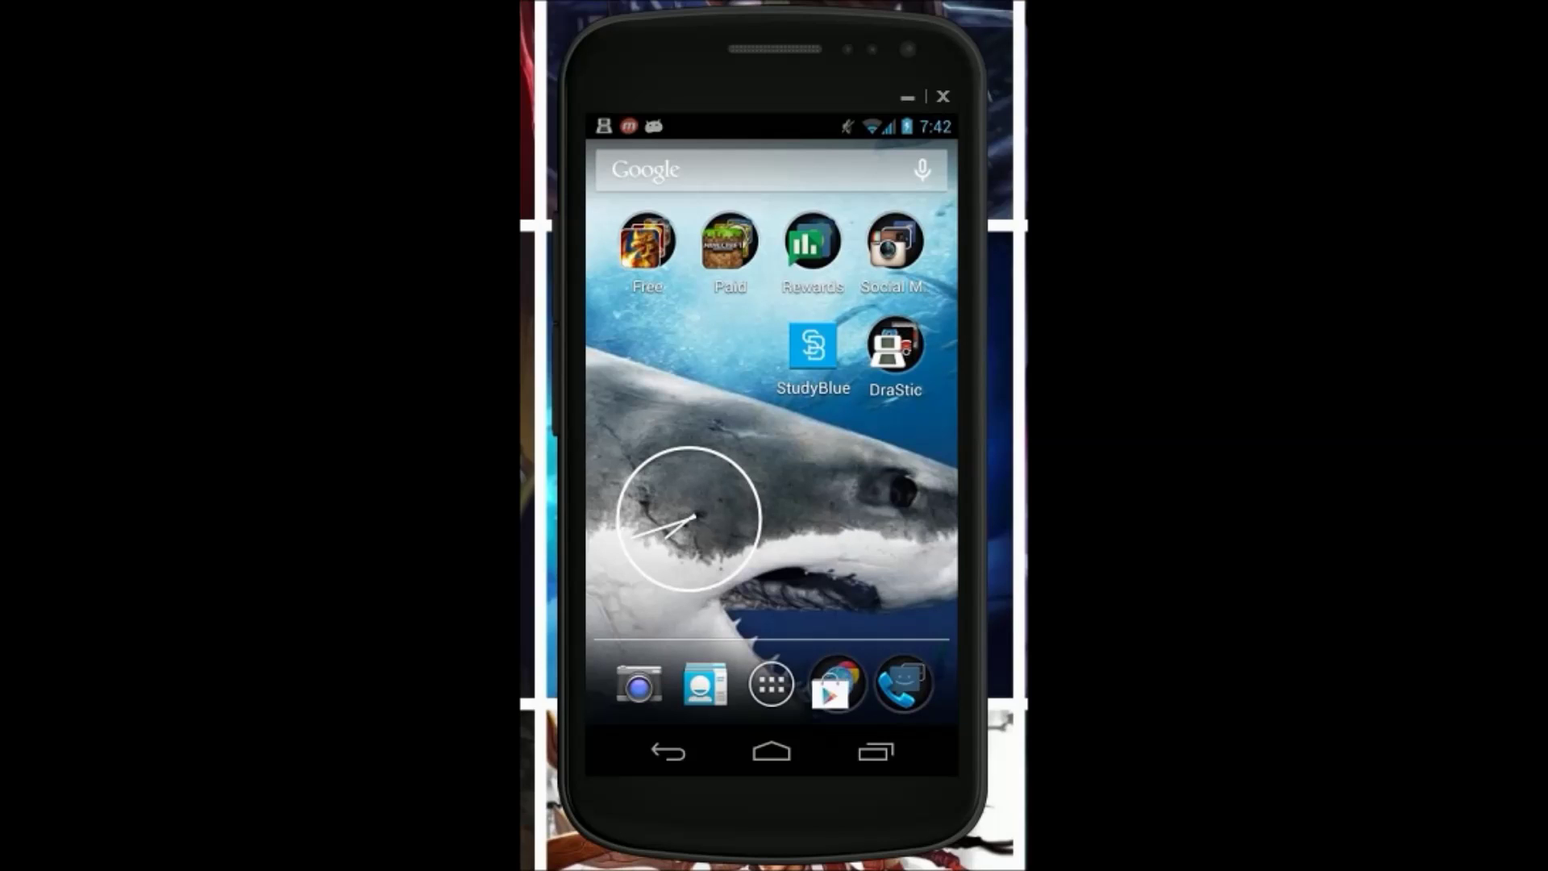
Launch the DraStic emulator to view its main menu, return to the home screen and dismiss the app from the recent apps
{"action": "left_click", "coordinate": [896, 345]}
{"action": "left_click", "coordinate": [734, 291]}
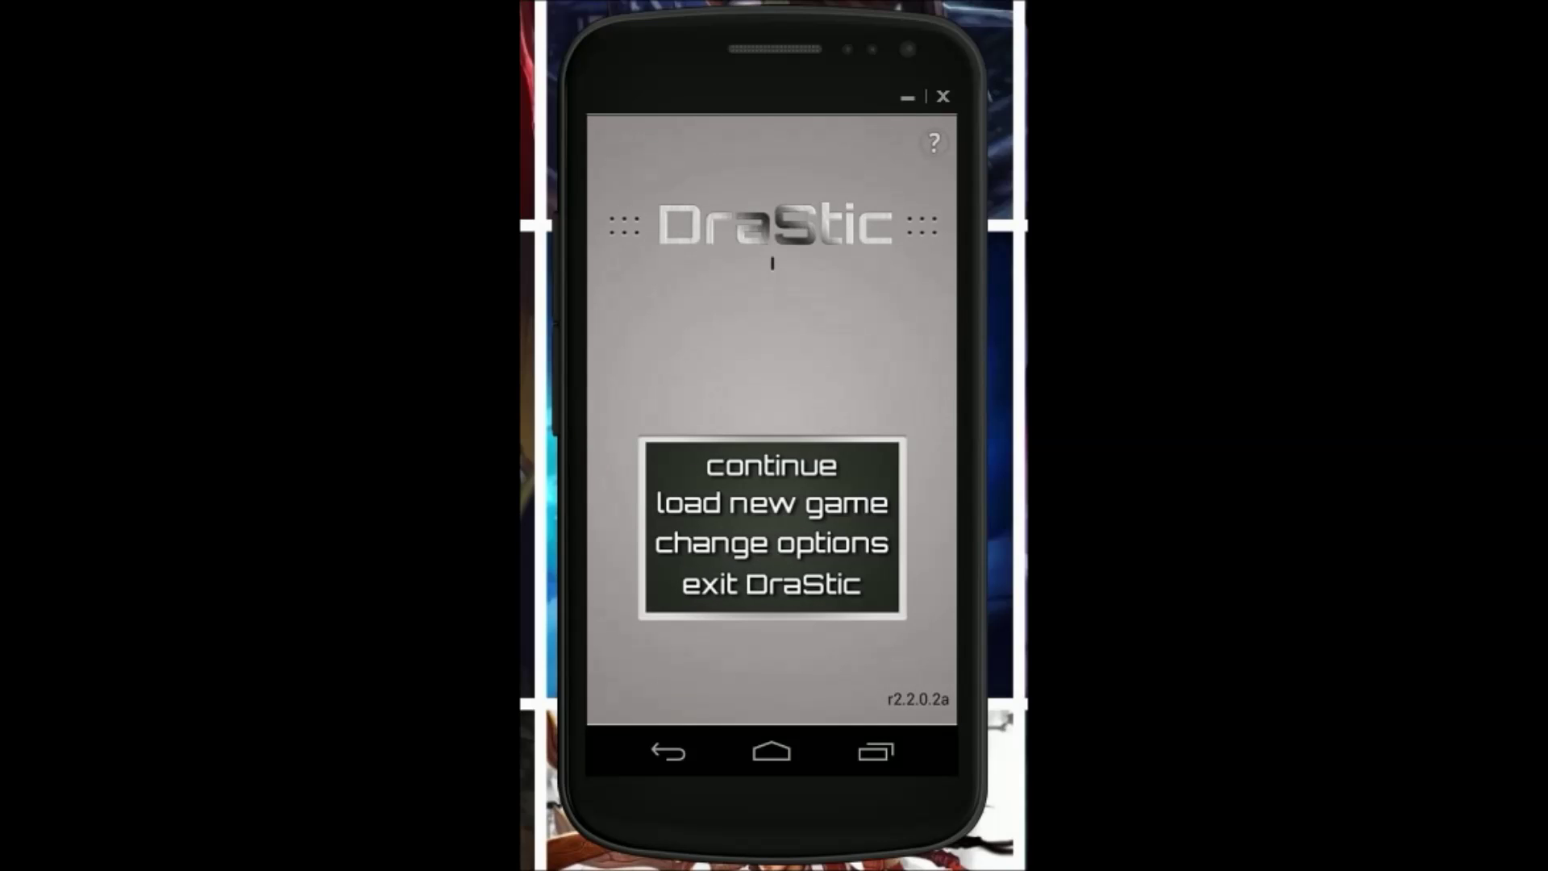
{"action": "left_click", "coordinate": [772, 751]}
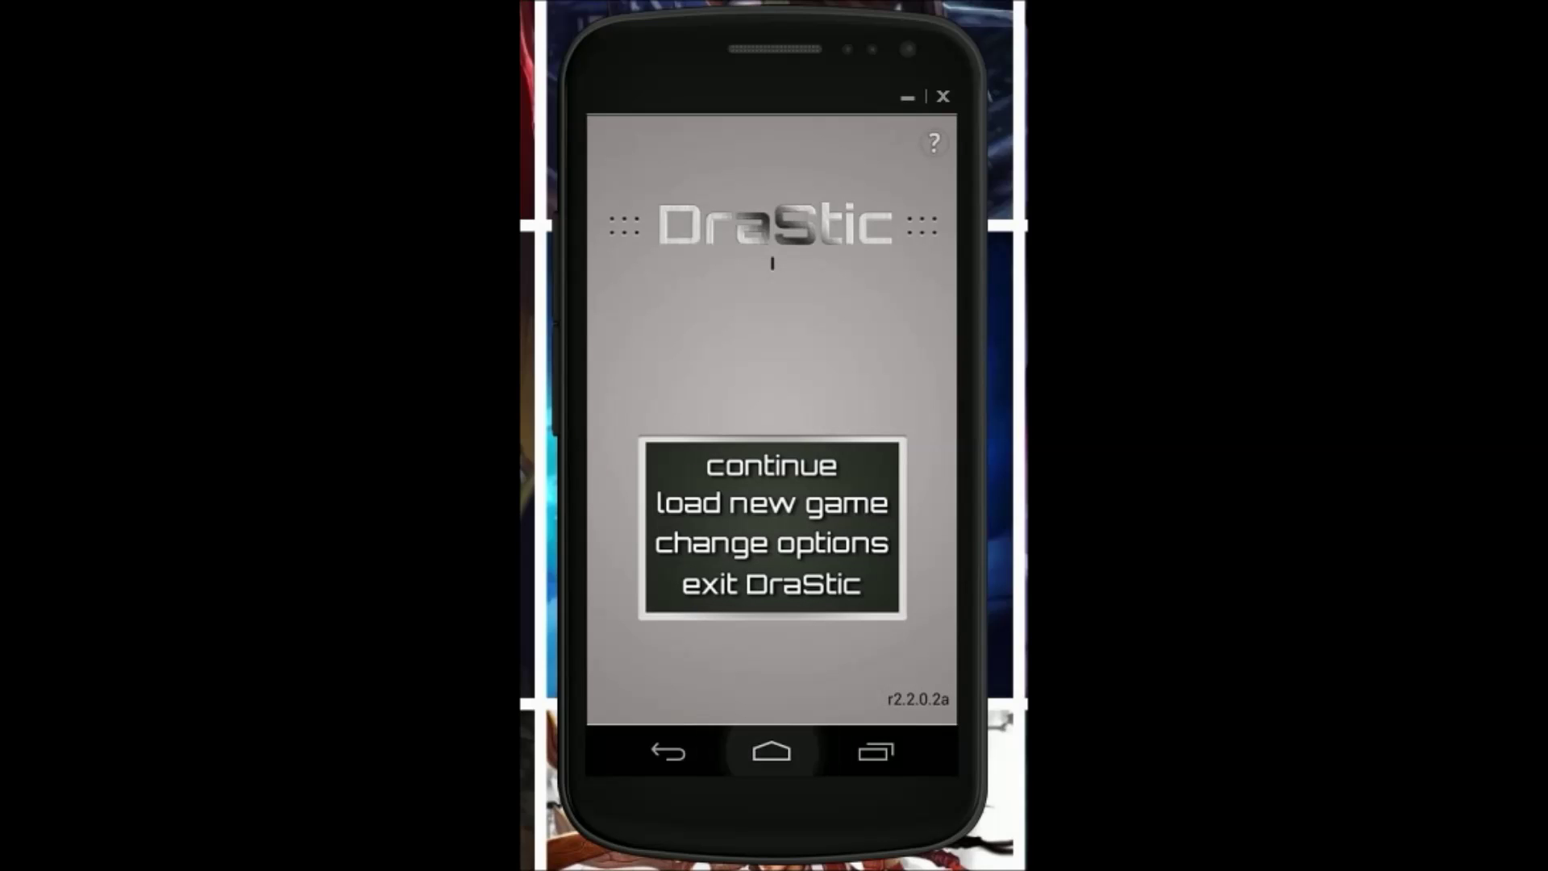
{"action": "left_click_drag", "start_coordinate": [807, 645], "coordinate": [943, 645]}
Switch to the Chrome browser and go to coolrom.com
{"action": "left_click", "coordinate": [838, 684]}
{"action": "left_click", "coordinate": [809, 346]}
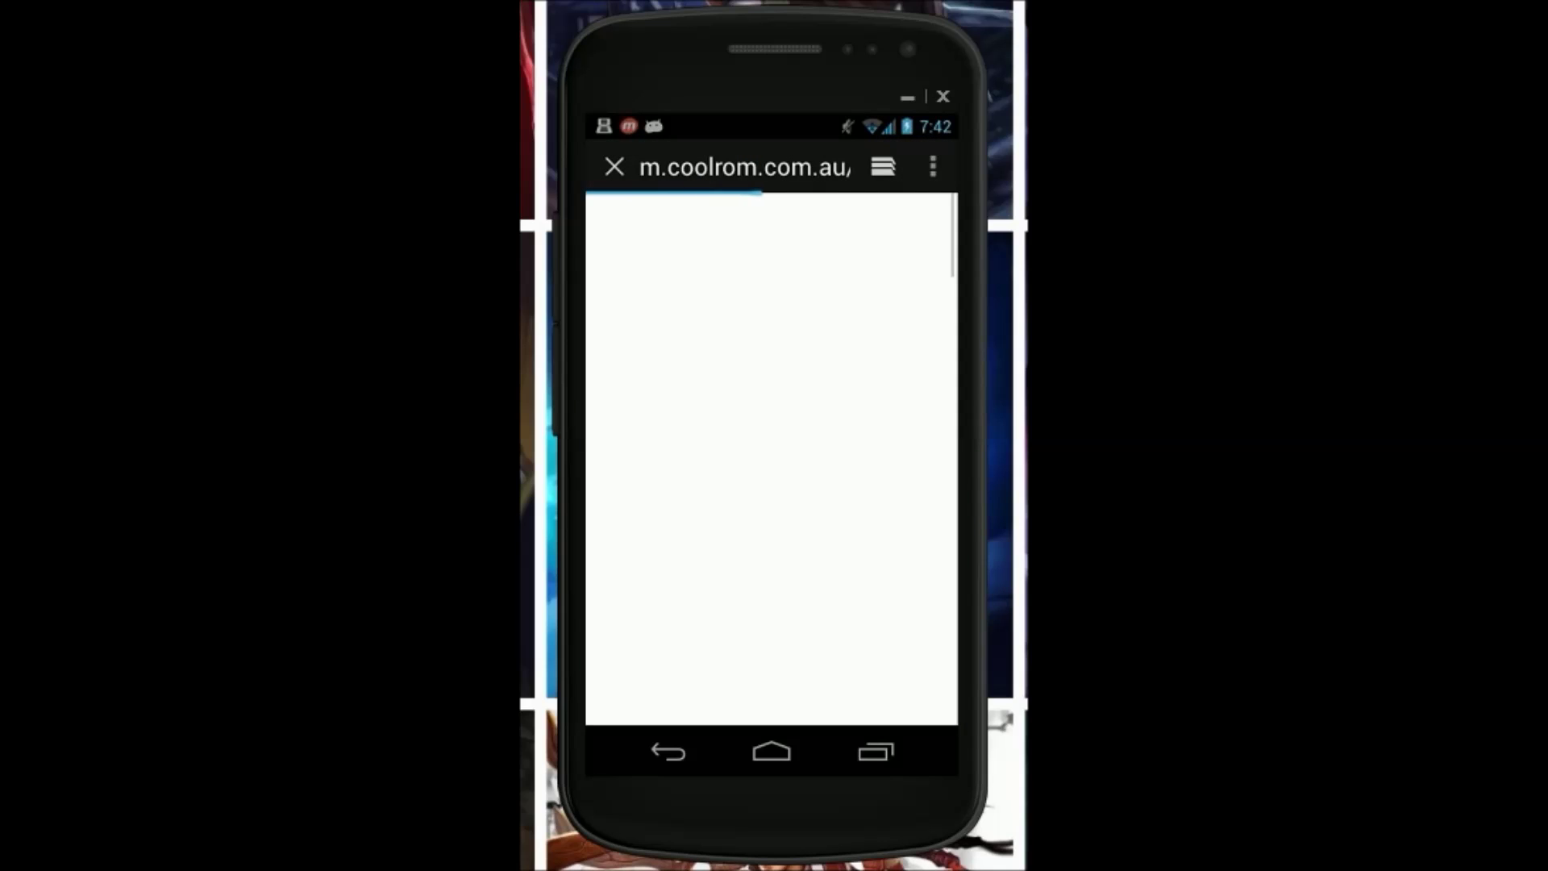
{"action": "left_click", "coordinate": [745, 167]}
{"action": "type", "text": "coolr"}
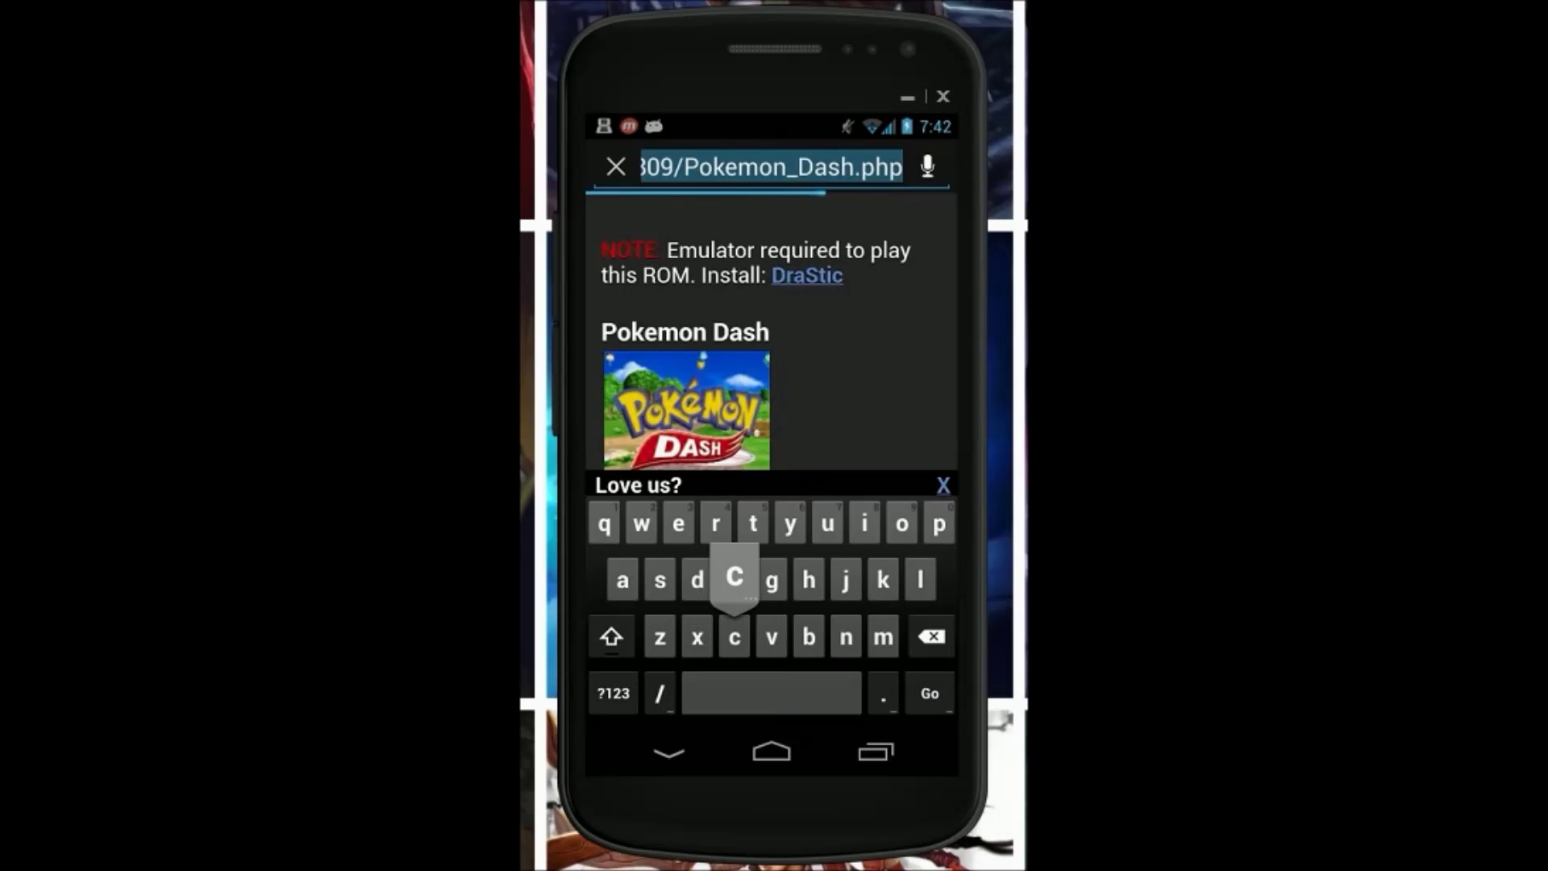
{"action": "type", "text": "om.com"}
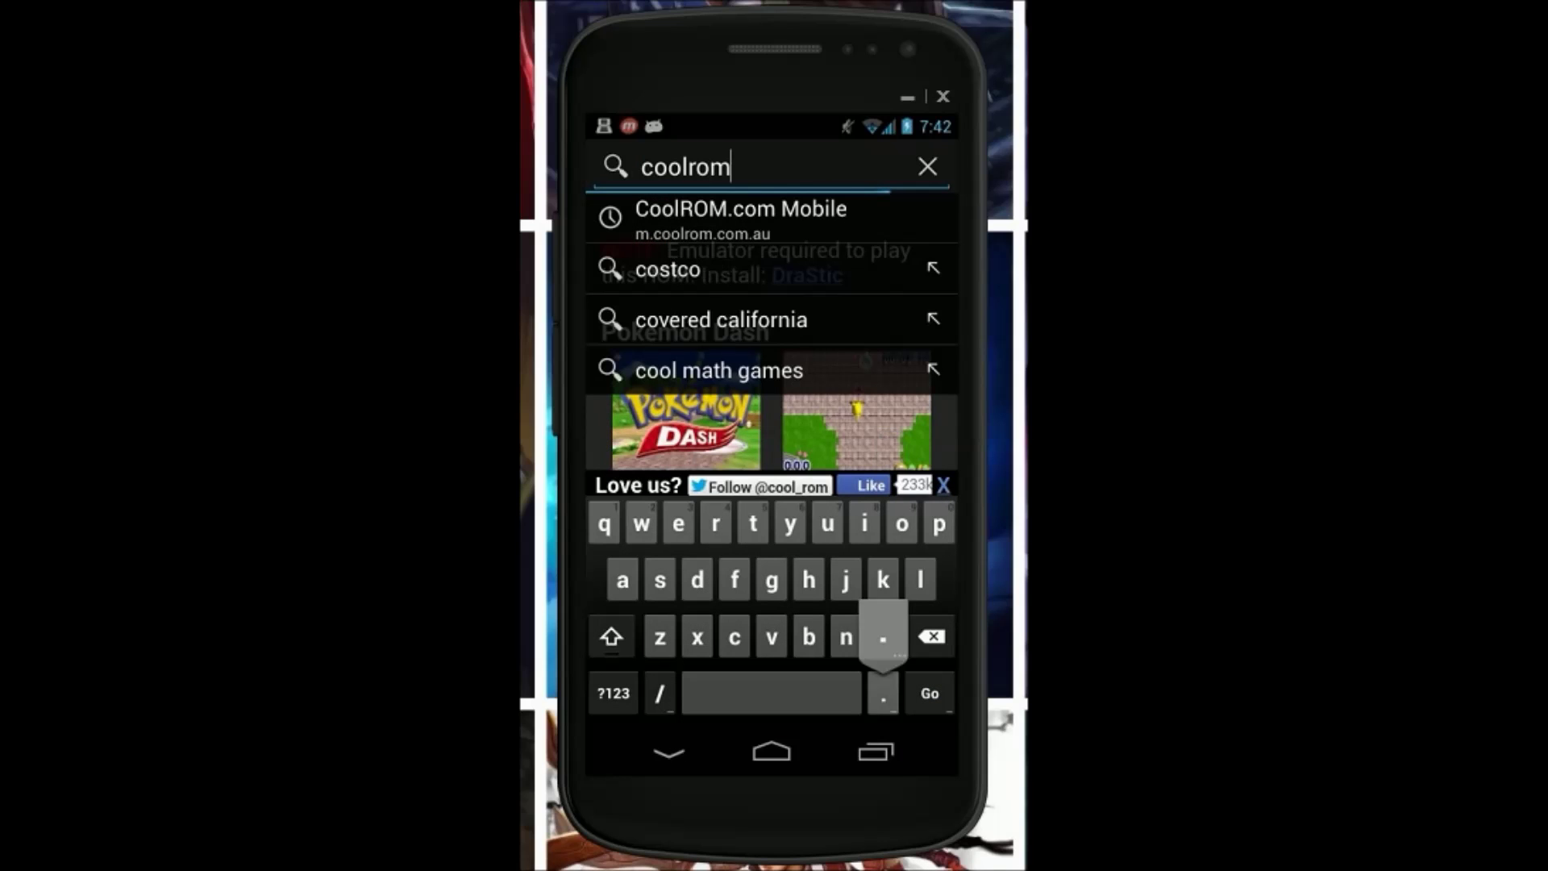
{"action": "key", "text": "Return"}
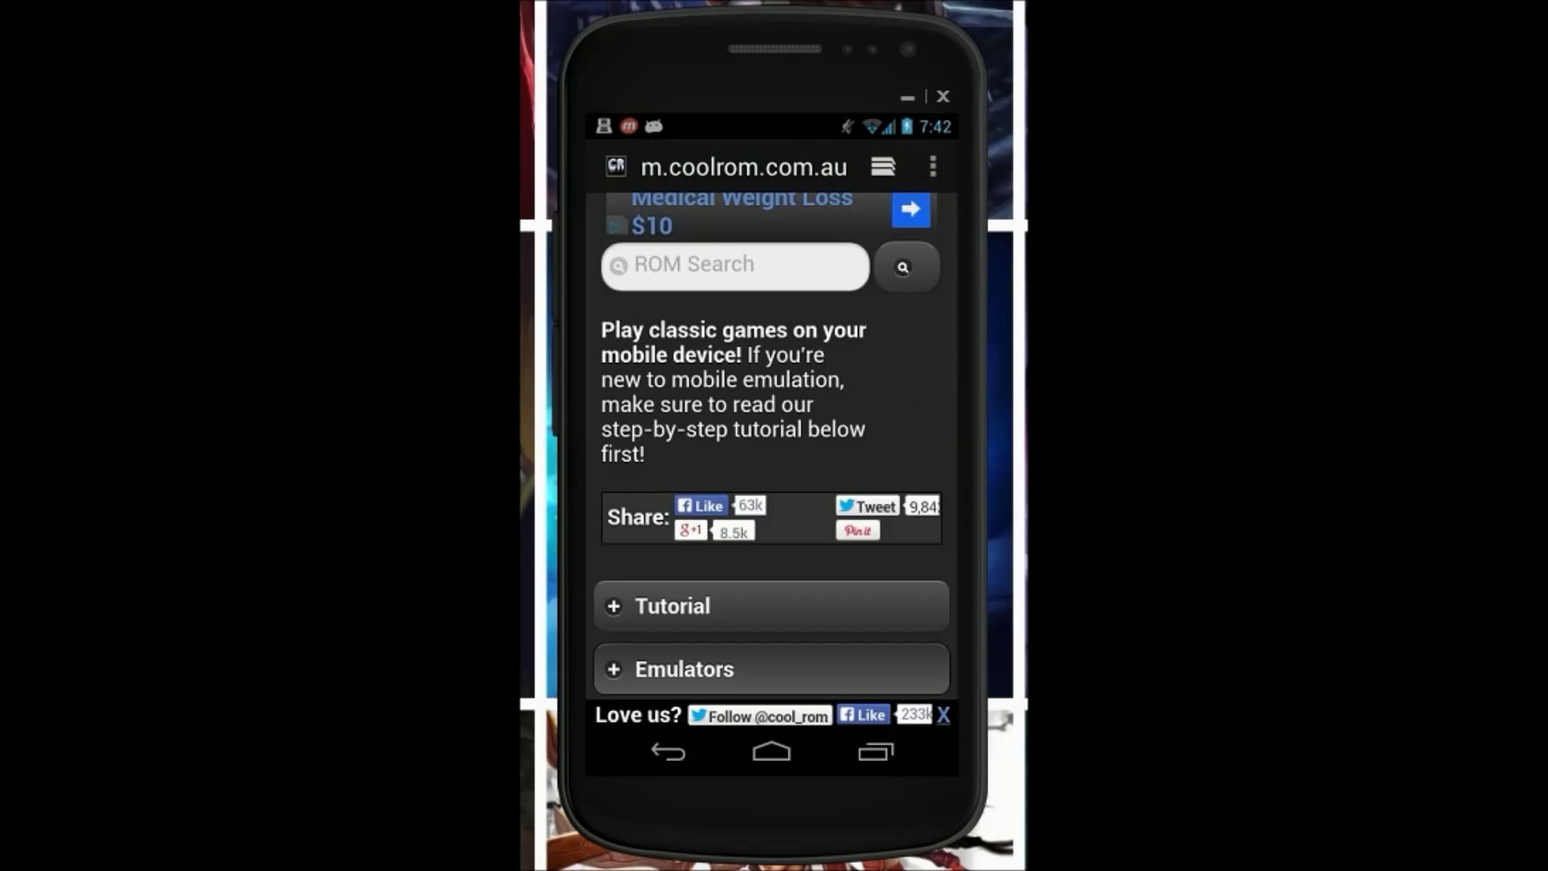
Search the site's ROM catalogue for "pokemon"
{"action": "left_click", "coordinate": [735, 266]}
{"action": "left_click", "coordinate": [939, 523]}
{"action": "type", "text": "pokemon"}
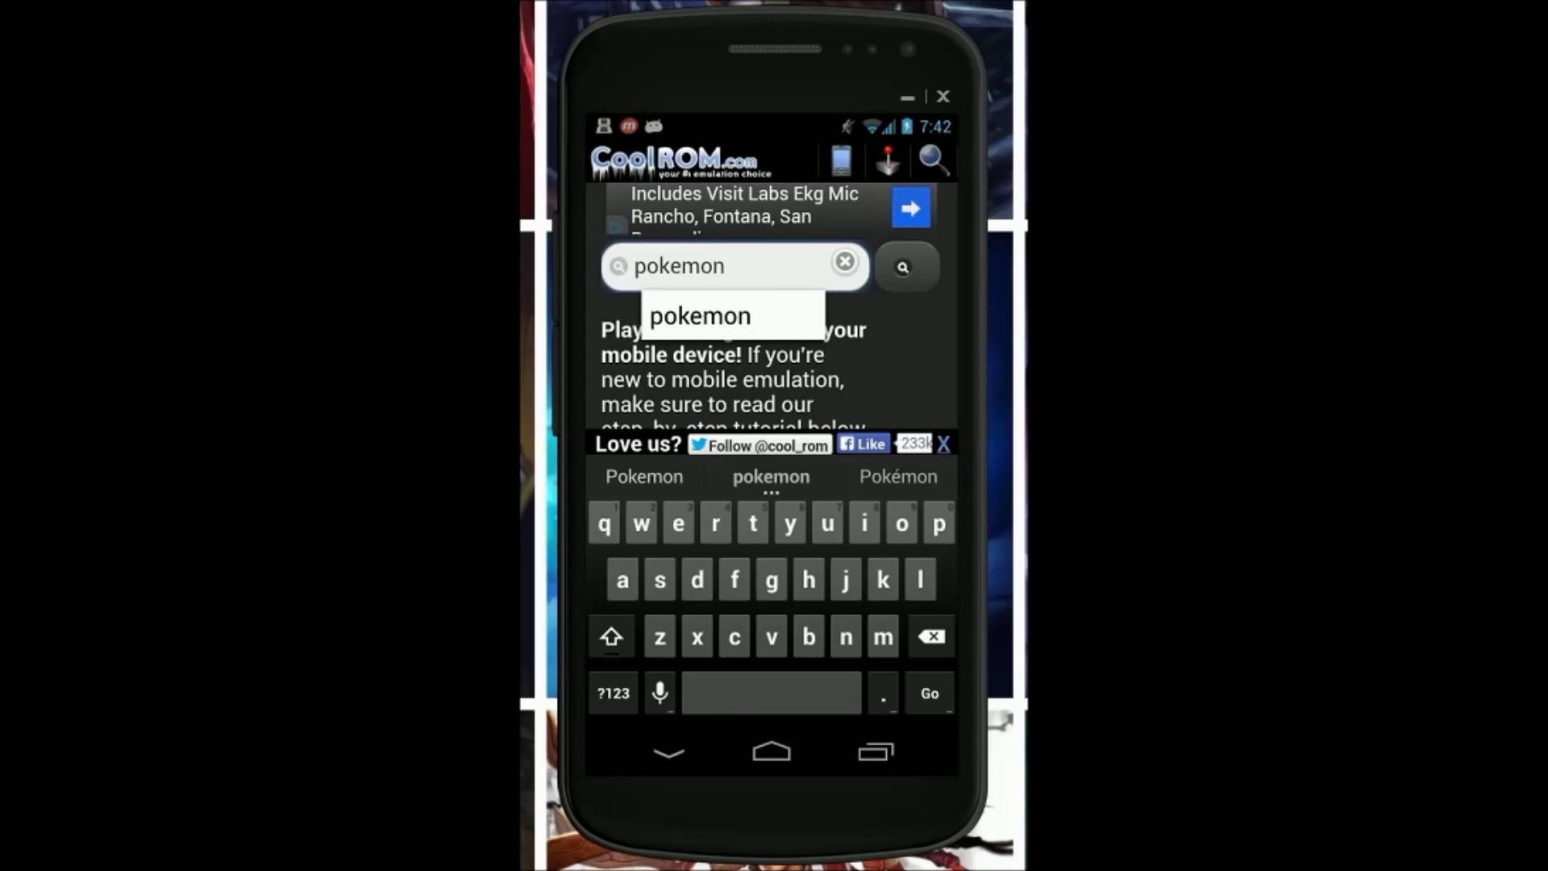
{"action": "key", "text": "Return"}
{"action": "key", "text": "Return"}
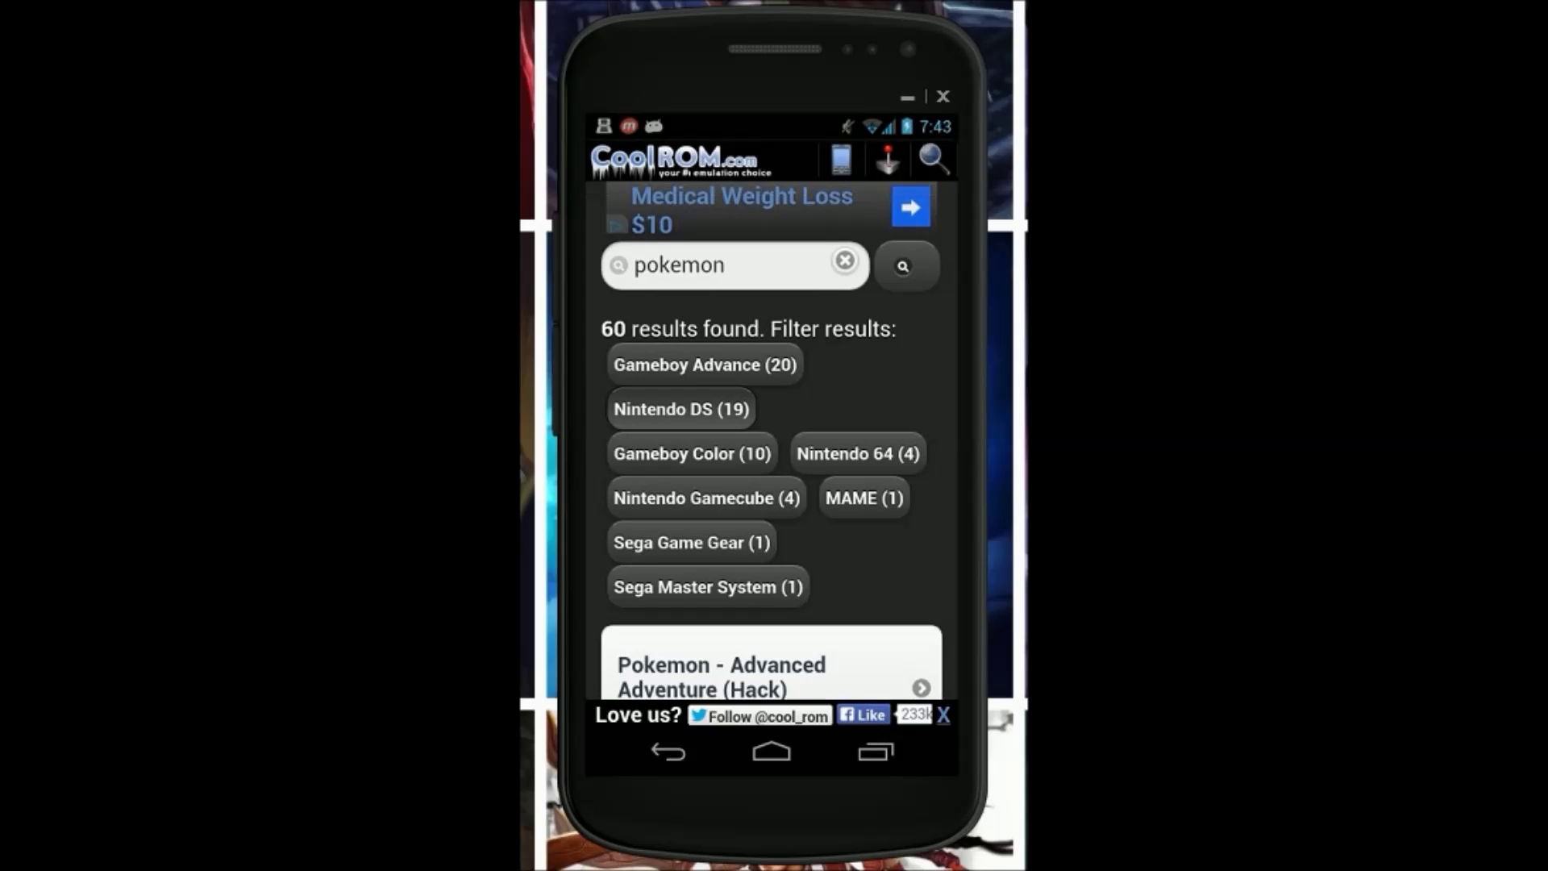
Filter the search results to Nintendo DS and open the Pokemon Platinum page
{"action": "left_click", "coordinate": [681, 409]}
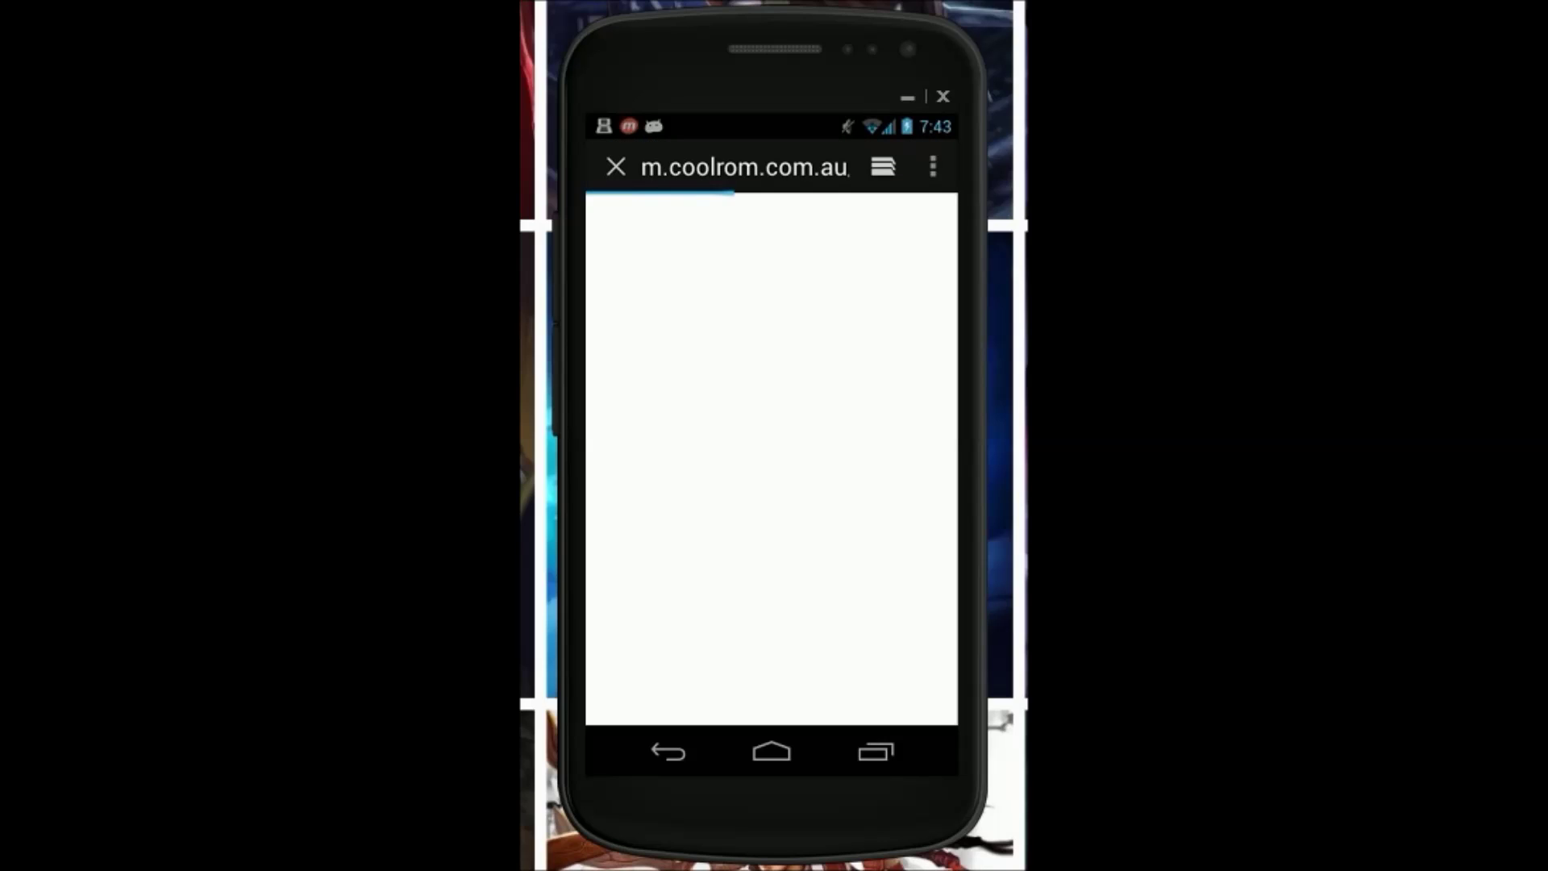
{"action": "scroll", "coordinate": [772, 451], "scroll_direction": "down", "scroll_amount": 3}
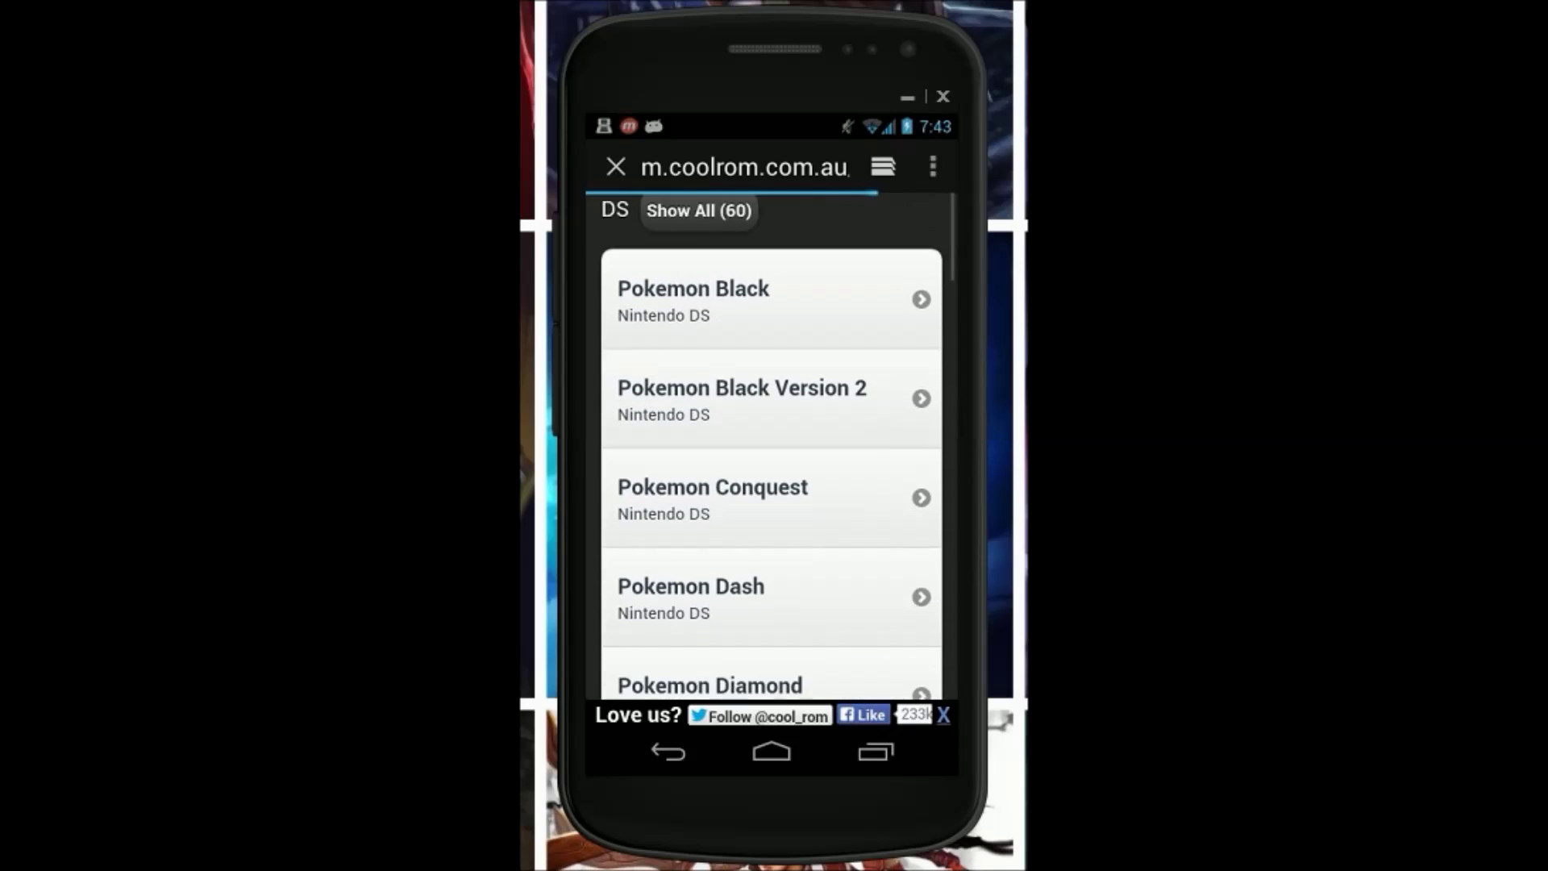
{"action": "scroll", "coordinate": [770, 443], "scroll_direction": "down", "scroll_amount": 10}
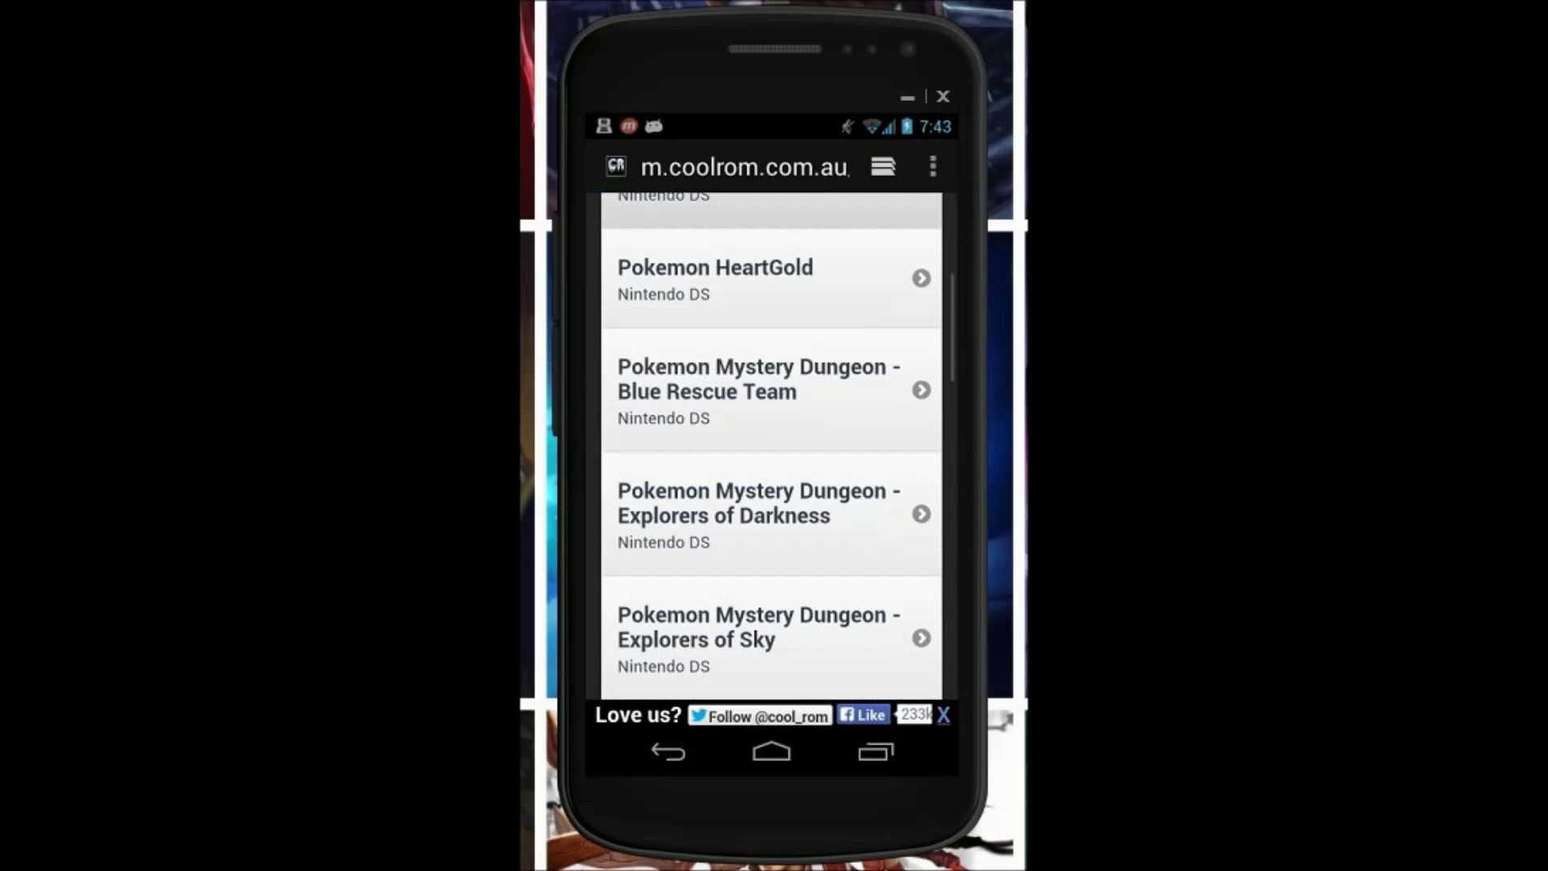
{"action": "scroll", "coordinate": [770, 444], "scroll_direction": "up", "scroll_amount": 10}
{"action": "scroll", "coordinate": [770, 444], "scroll_direction": "down", "scroll_amount": 8}
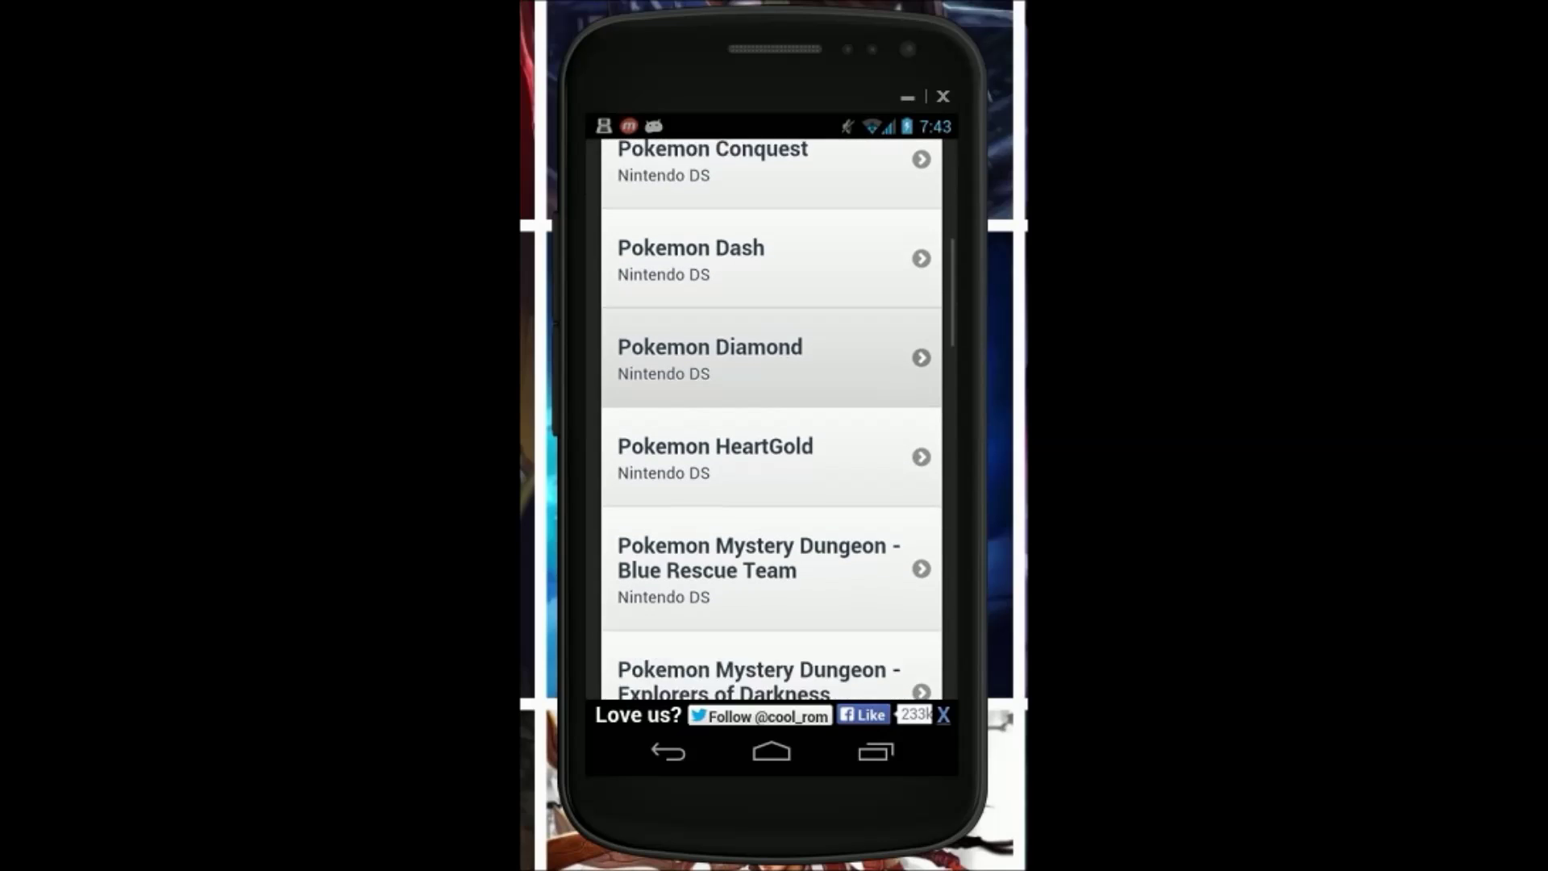
{"action": "scroll", "coordinate": [770, 443], "scroll_direction": "down", "scroll_amount": 7}
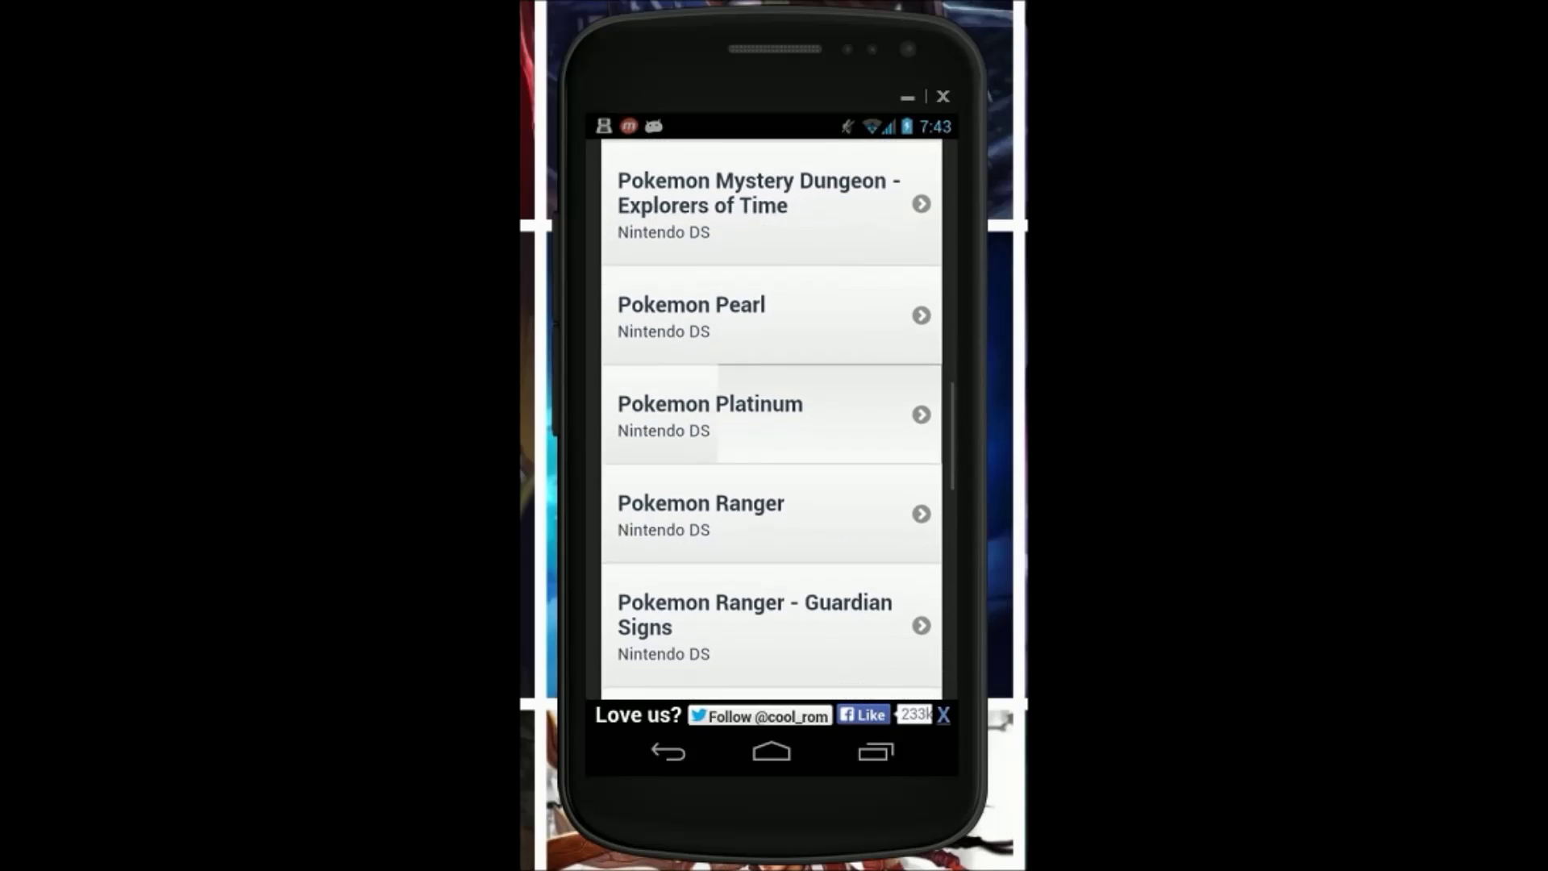
{"action": "left_click", "coordinate": [771, 413]}
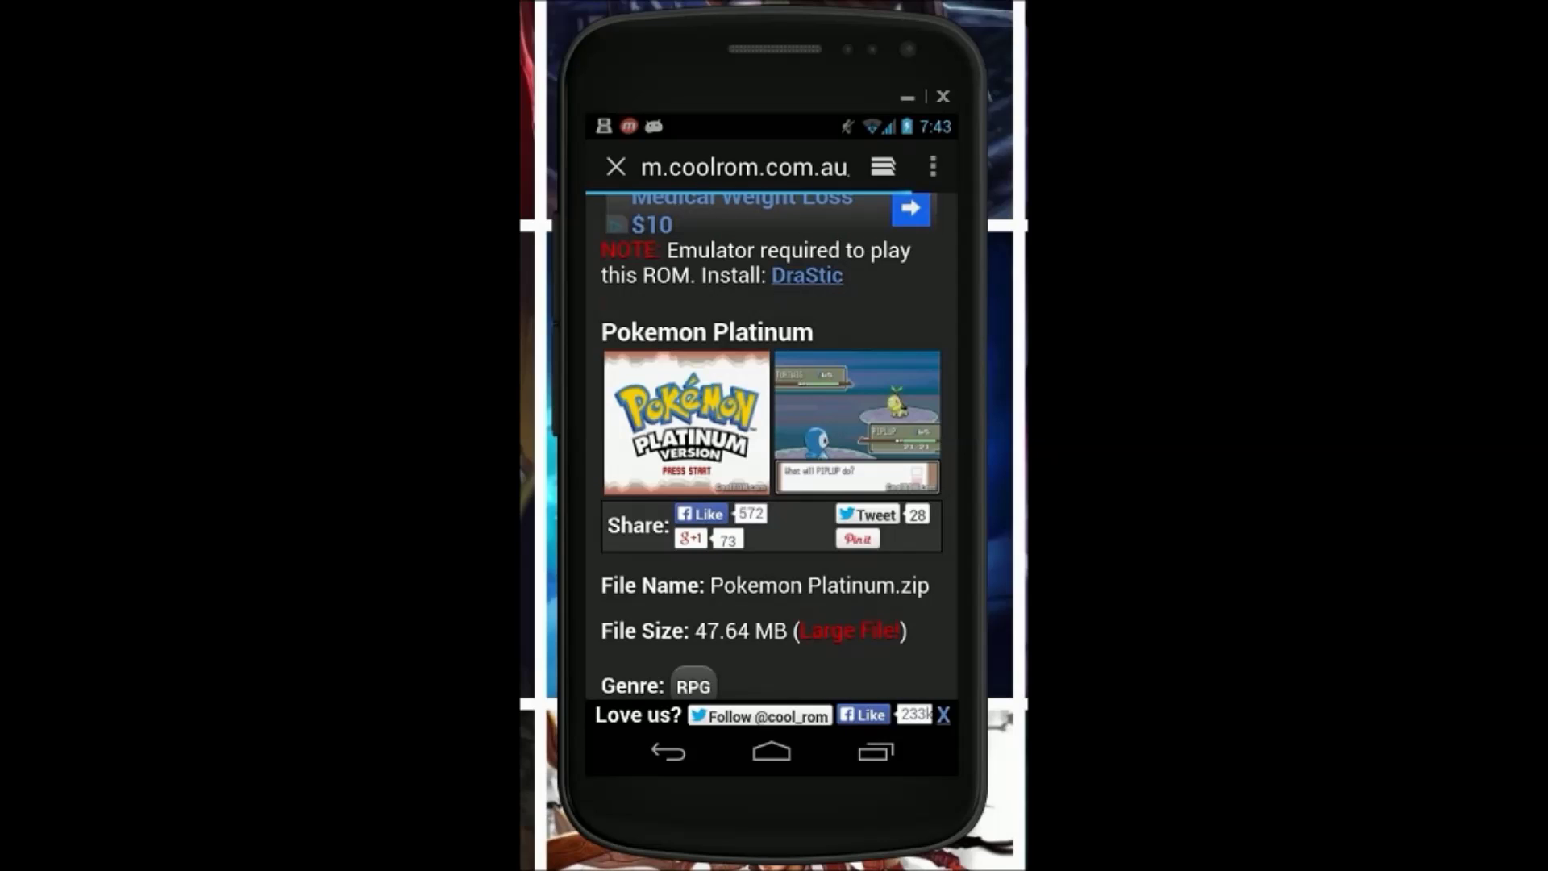
Download the Pokemon Platinum ROM from its game page
{"action": "scroll", "coordinate": [771, 419], "scroll_direction": "down", "scroll_amount": 3}
{"action": "scroll", "coordinate": [772, 419], "scroll_direction": "up", "scroll_amount": 3}
{"action": "scroll", "coordinate": [771, 419], "scroll_direction": "down", "scroll_amount": 4}
{"action": "scroll", "coordinate": [772, 420], "scroll_direction": "down", "scroll_amount": 4}
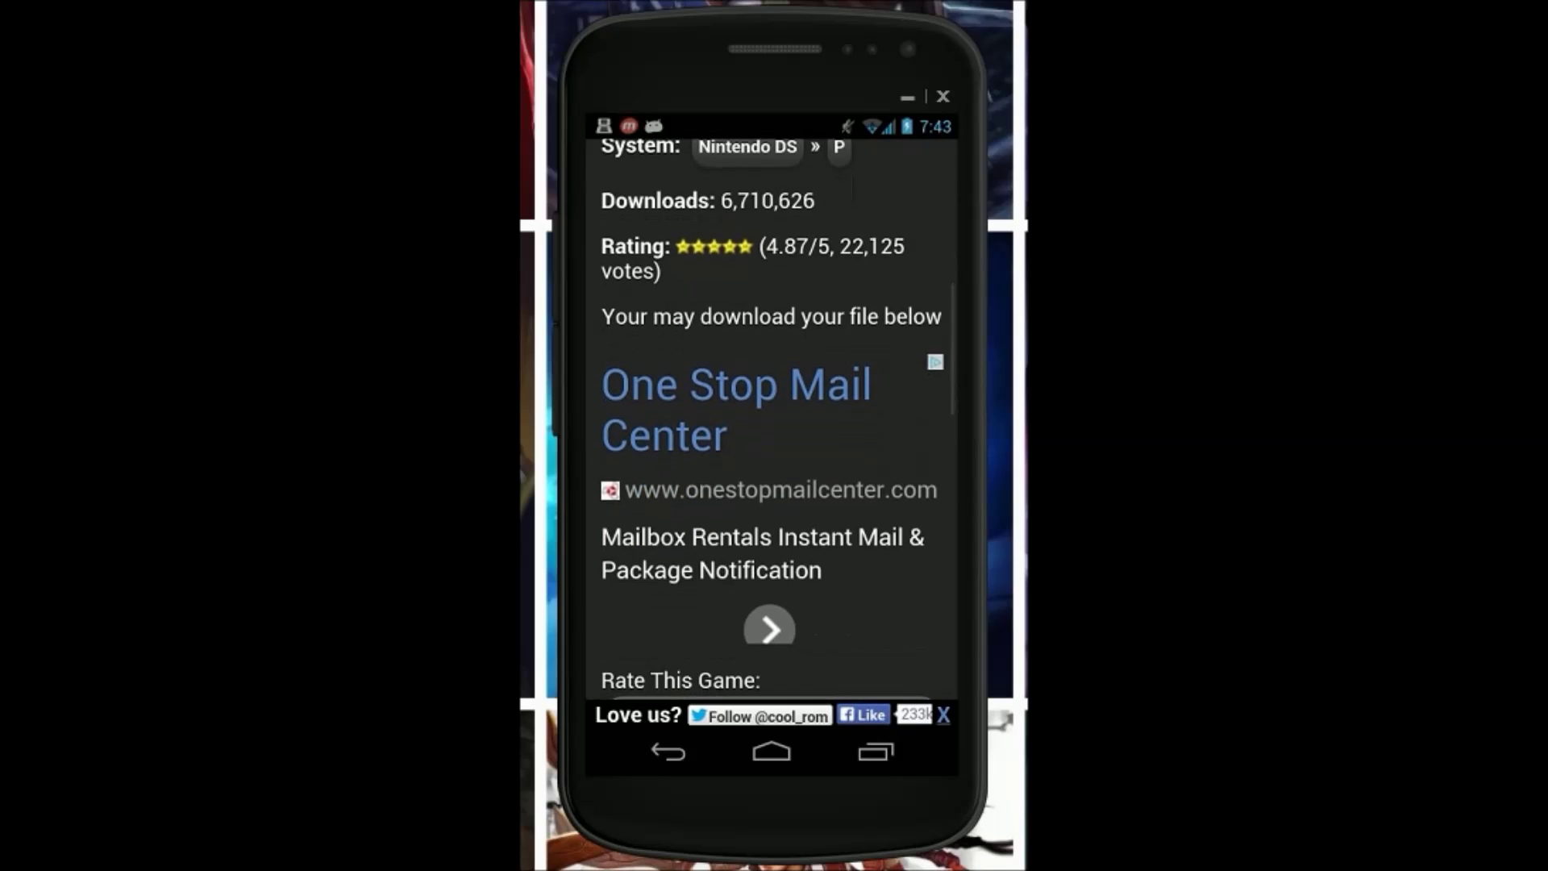
{"action": "scroll", "coordinate": [772, 420], "scroll_direction": "down", "scroll_amount": 5}
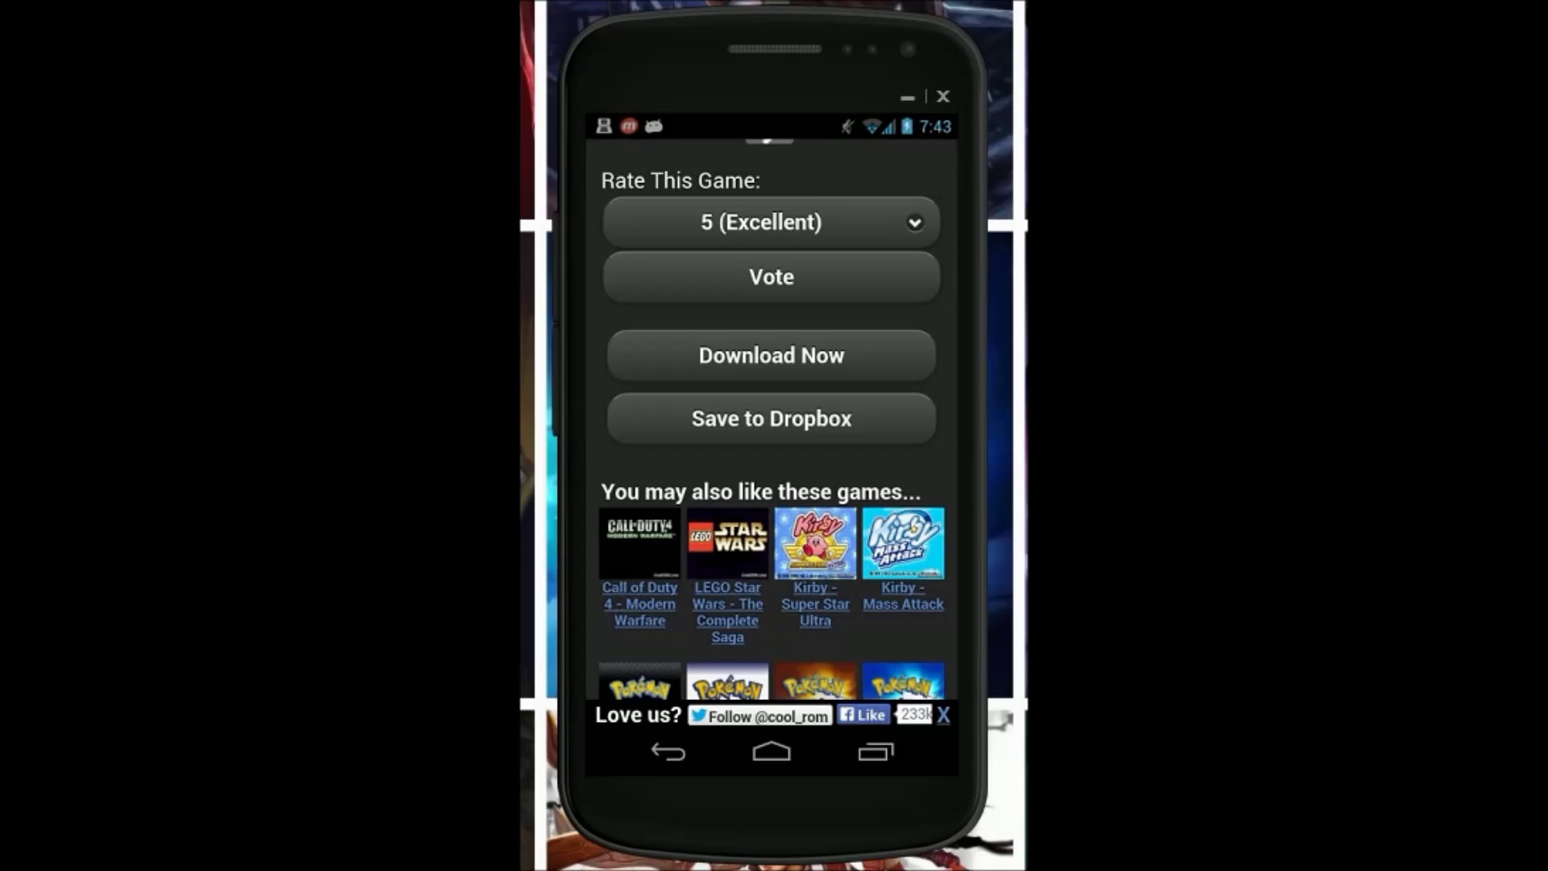
{"action": "left_click", "coordinate": [772, 356]}
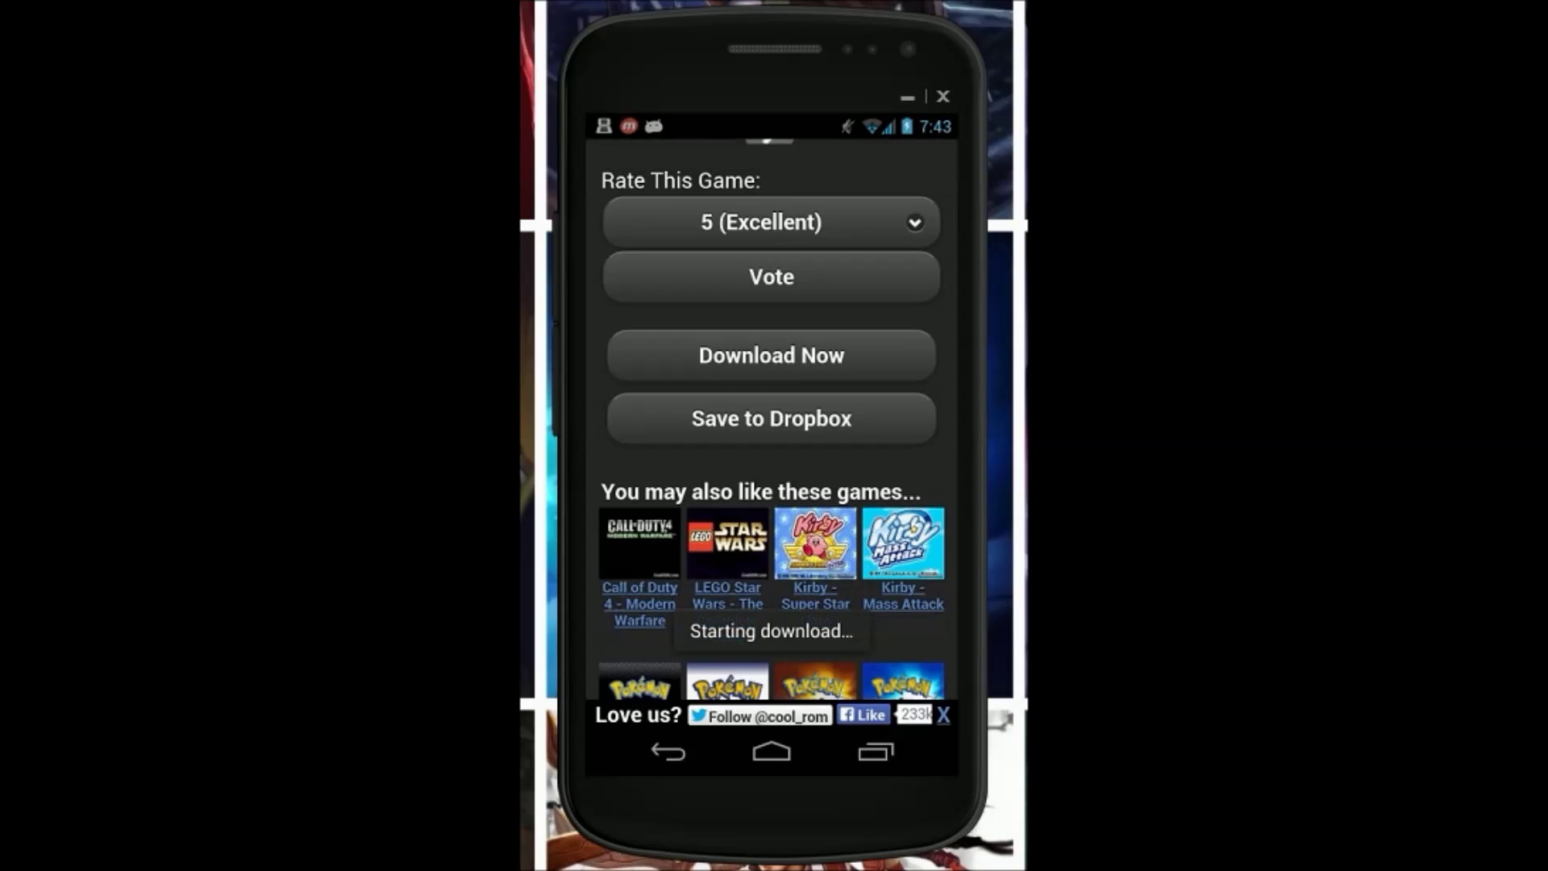
Return to the home screen and dismiss the browser from the recent apps
{"action": "left_click", "coordinate": [771, 752]}
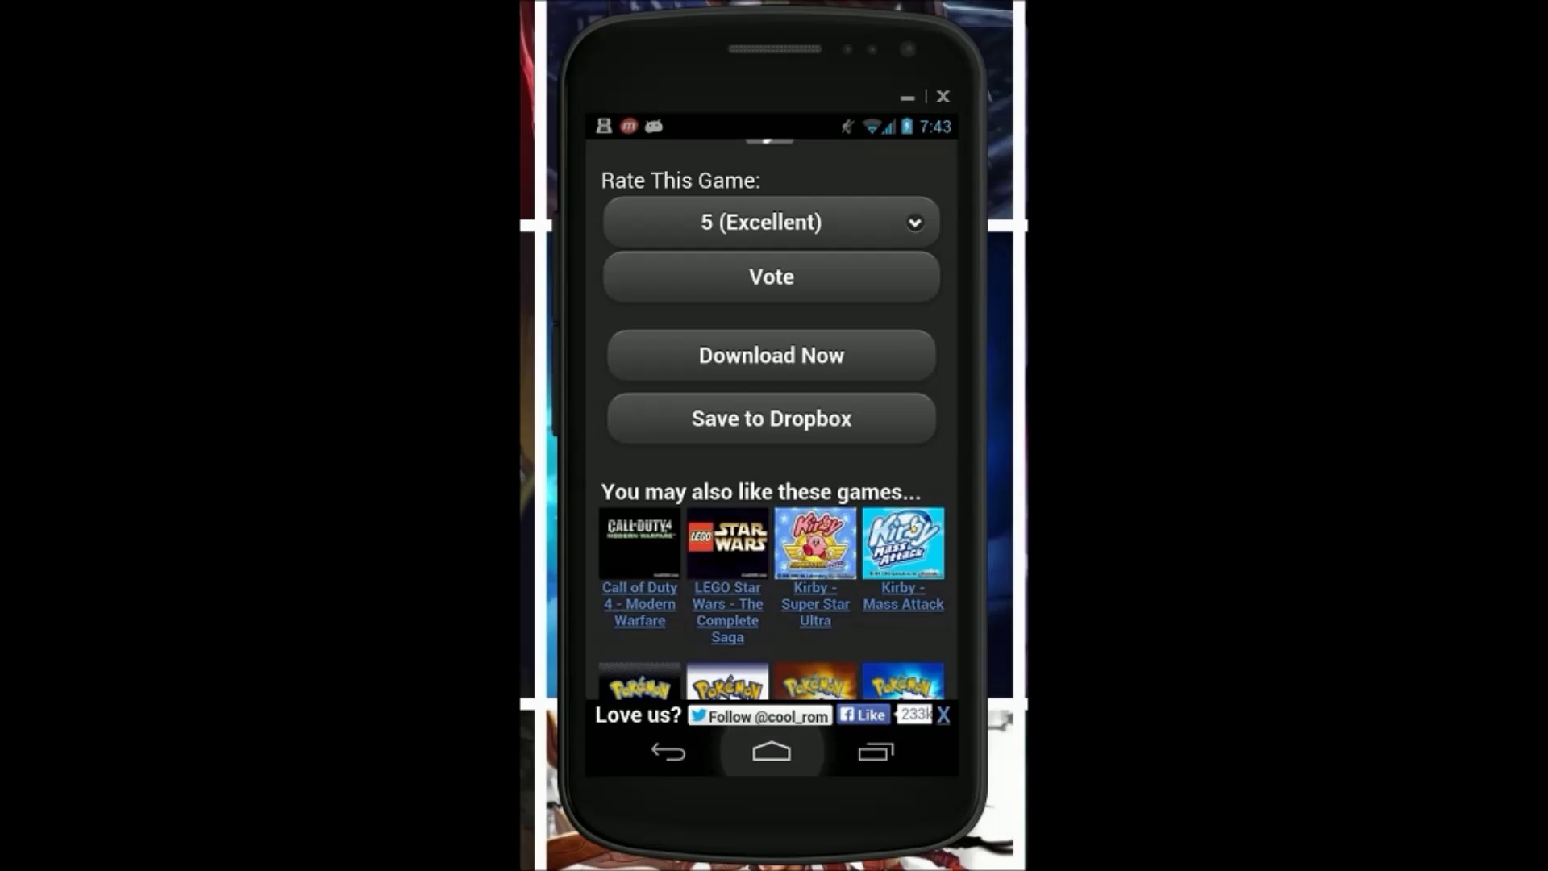
{"action": "left_click", "coordinate": [875, 752]}
{"action": "left_click_drag", "start_coordinate": [806, 647], "coordinate": [943, 647]}
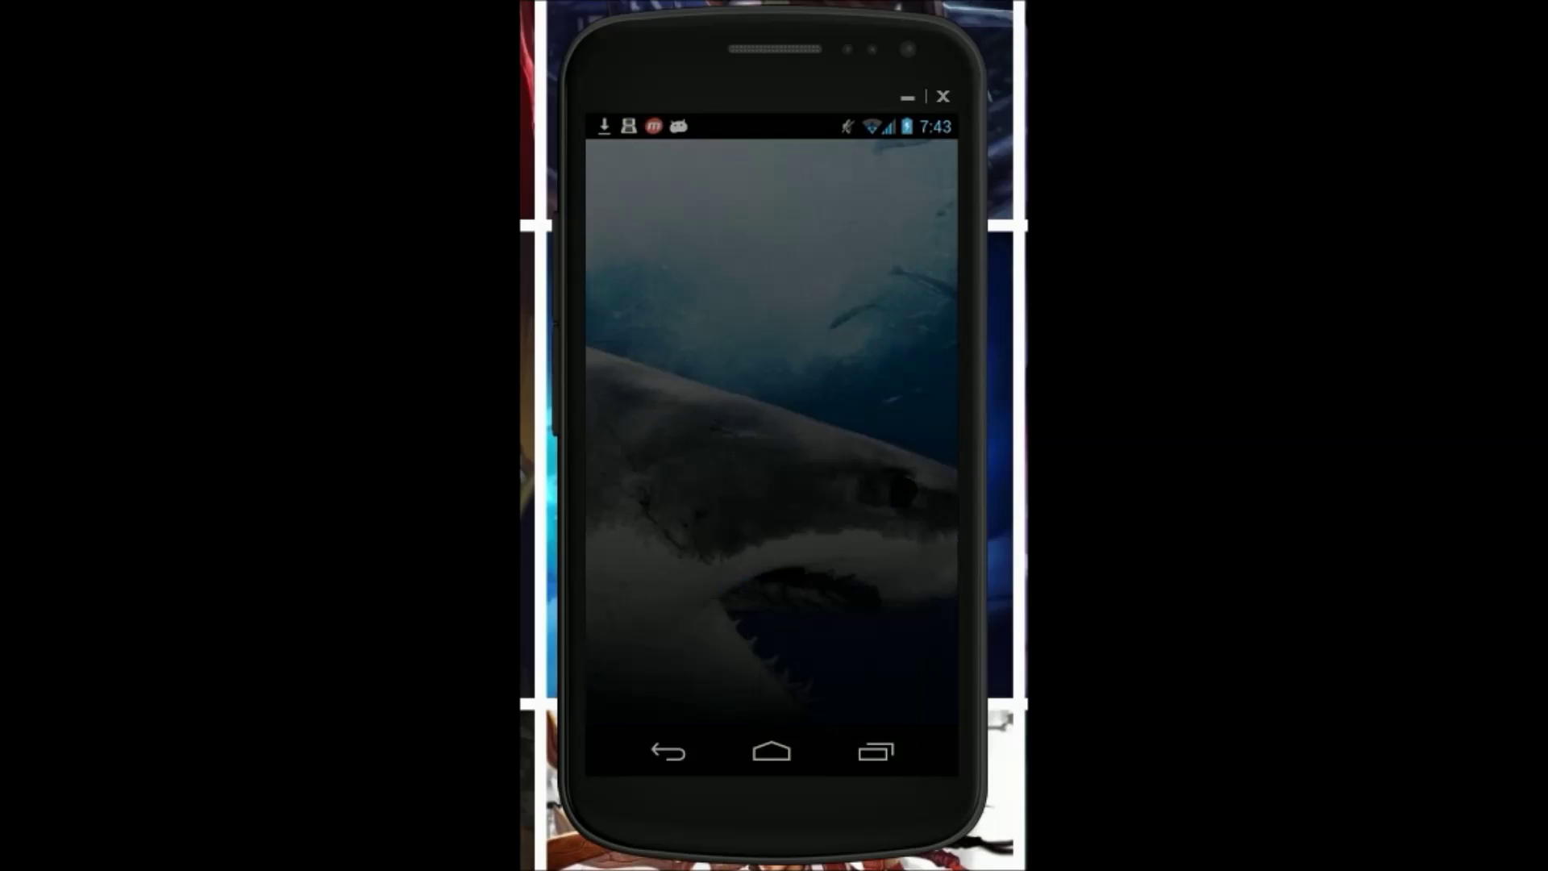
Clear the Pokemon Platinum.zip download and DraStic notifications
{"action": "left_click_drag", "start_coordinate": [771, 127], "coordinate": [772, 581]}
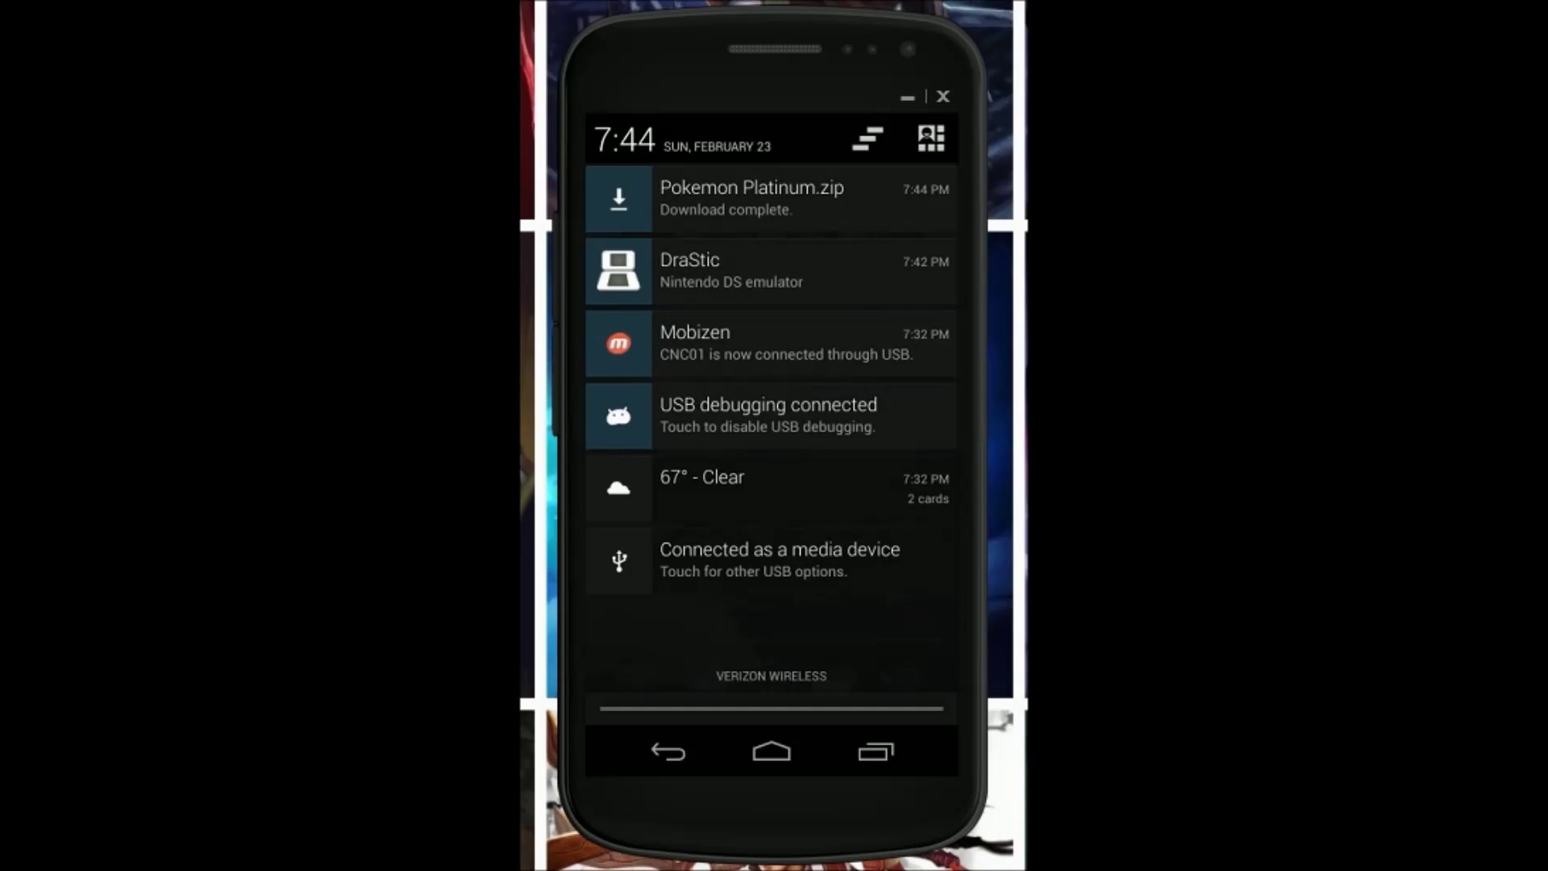
{"action": "left_click_drag", "start_coordinate": [701, 199], "coordinate": [927, 199]}
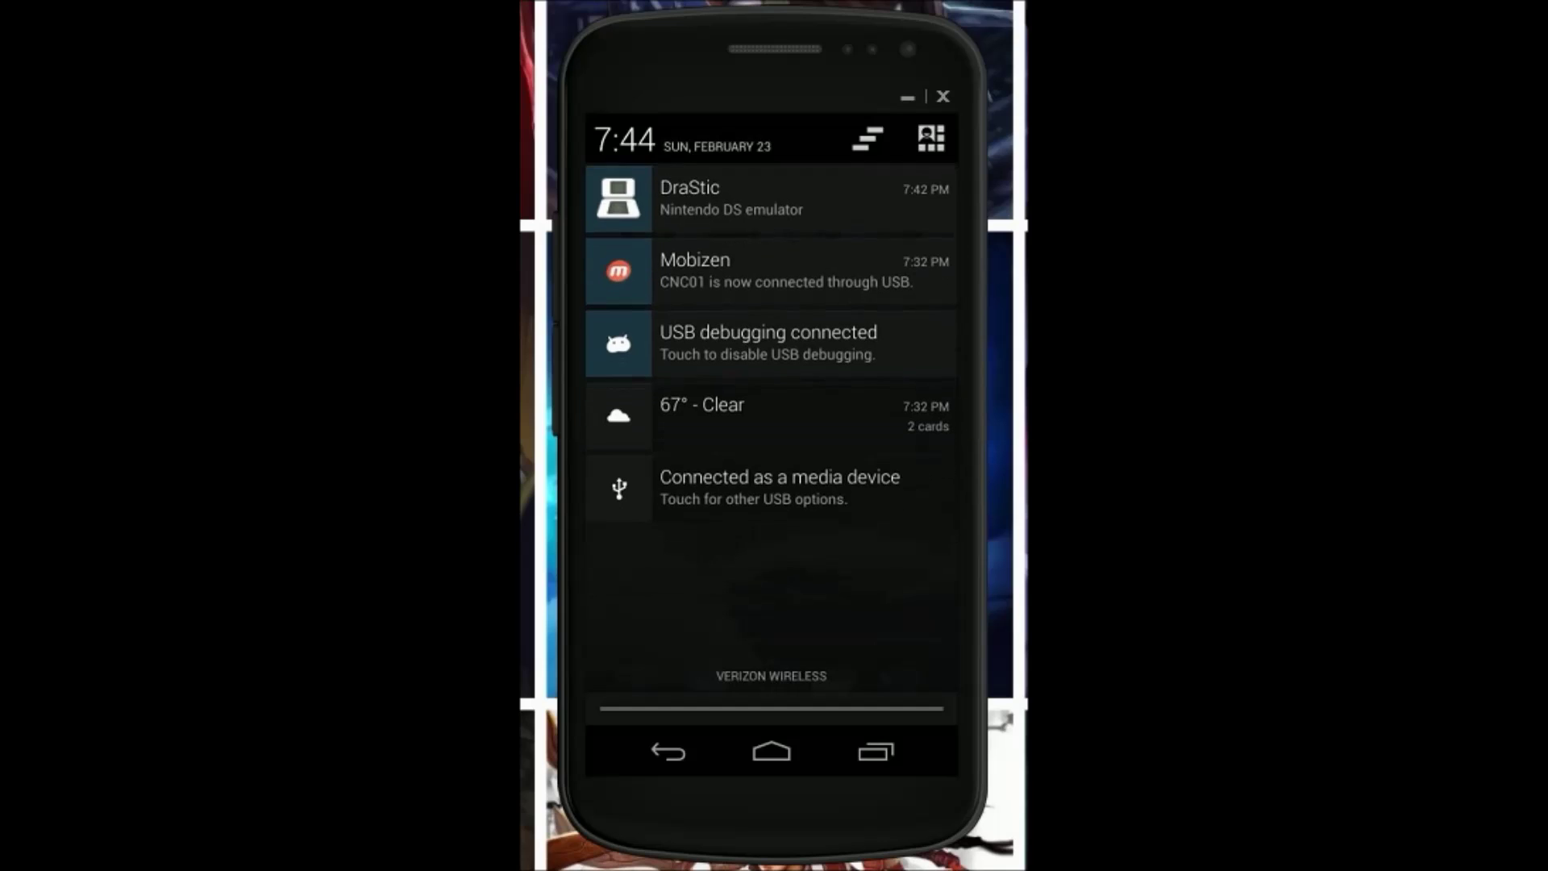
{"action": "left_click_drag", "start_coordinate": [702, 200], "coordinate": [927, 200]}
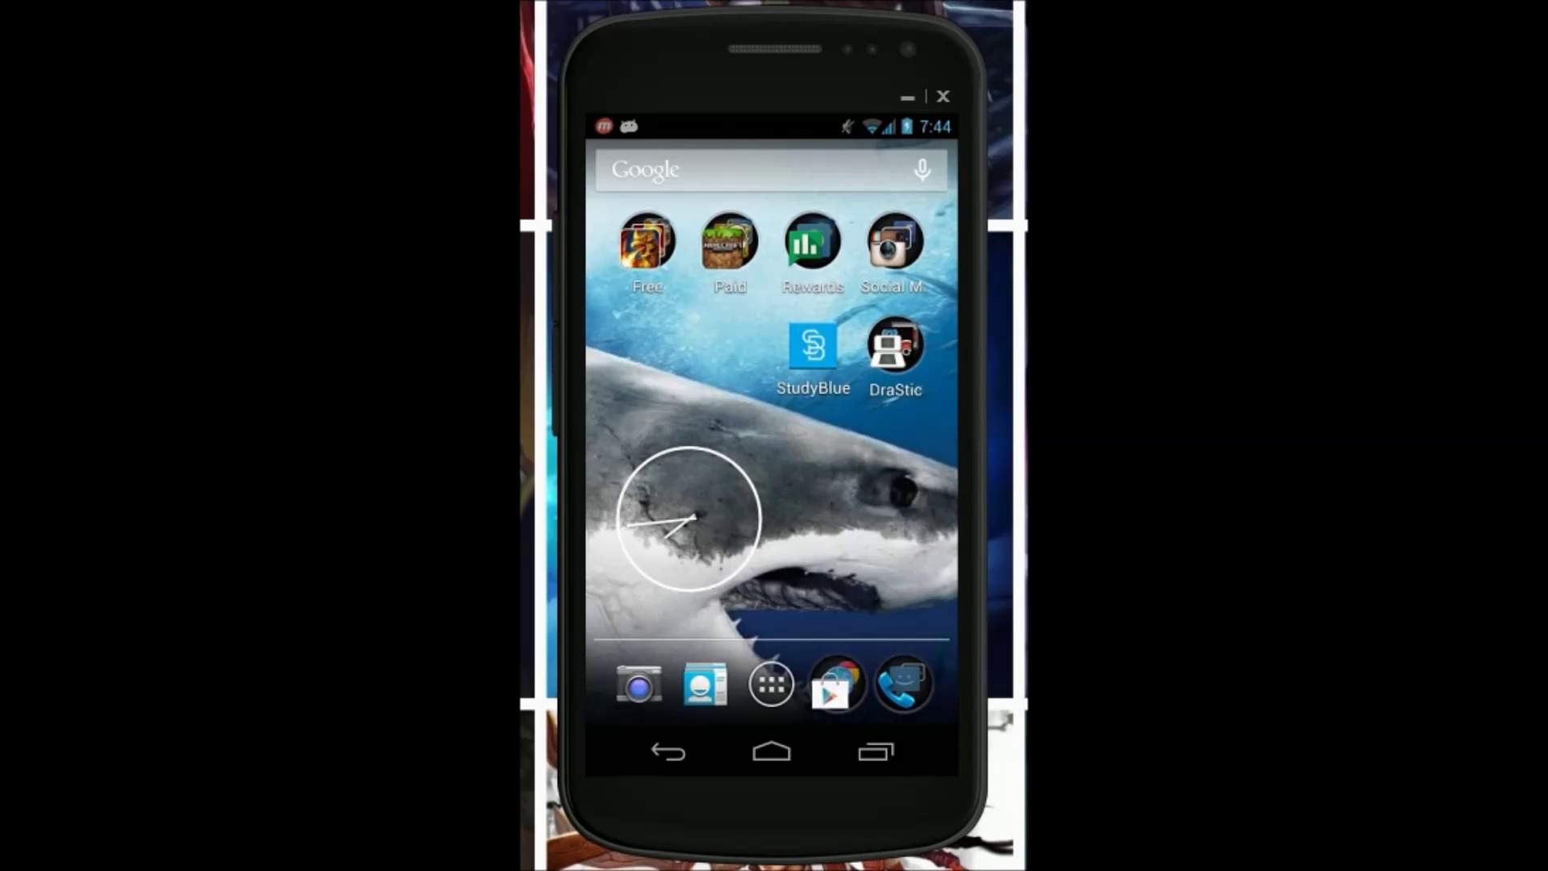
Open DraStic, load Pokemon Platinum from the Download folder and start the game
{"action": "left_click", "coordinate": [896, 345]}
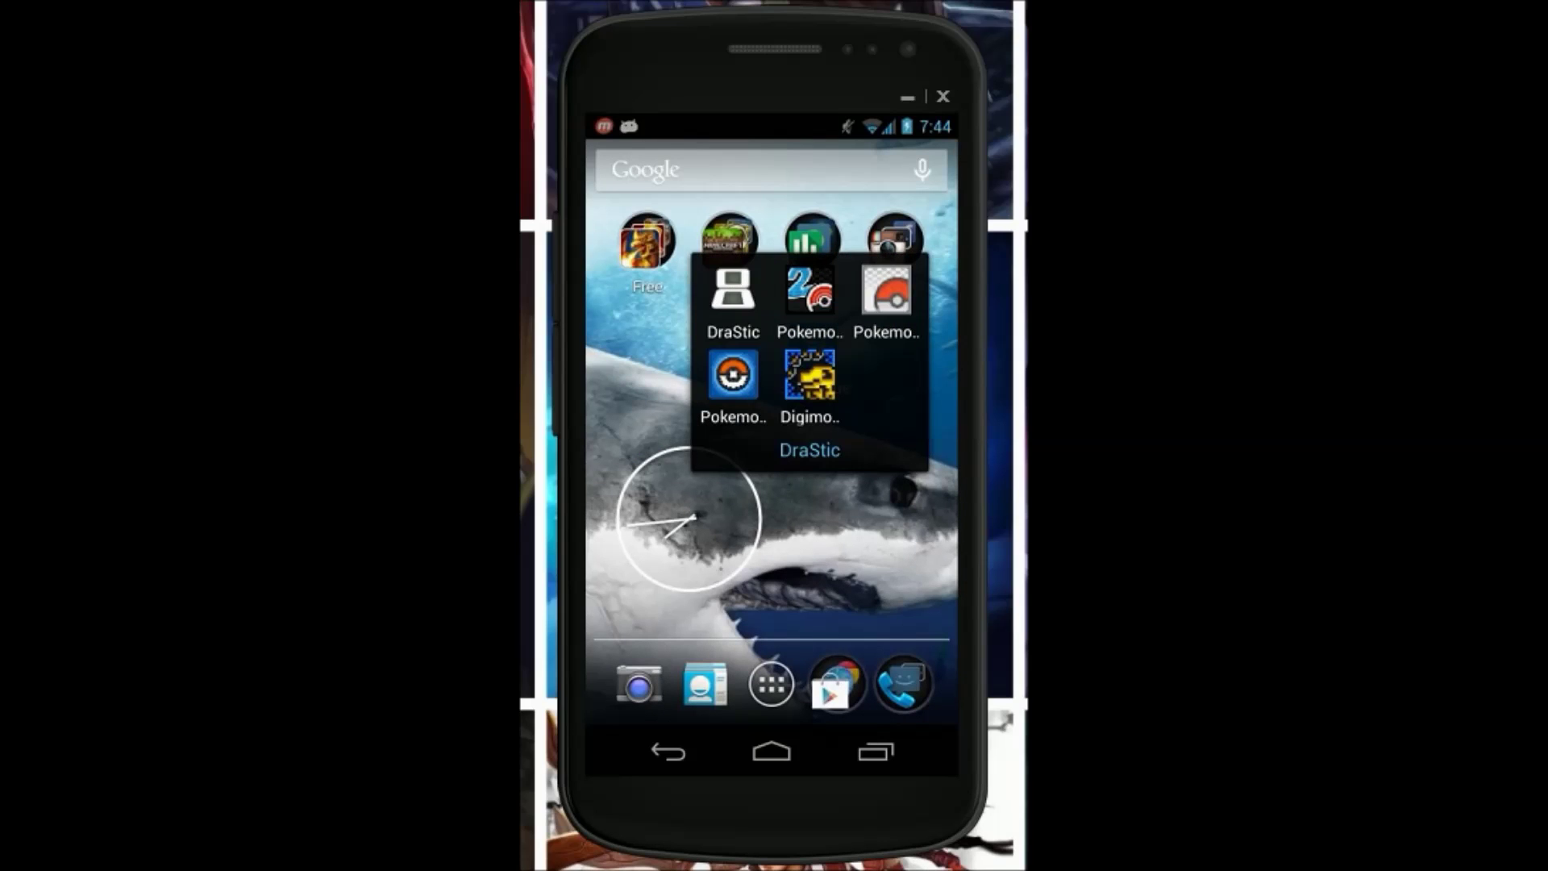
{"action": "left_click", "coordinate": [733, 298]}
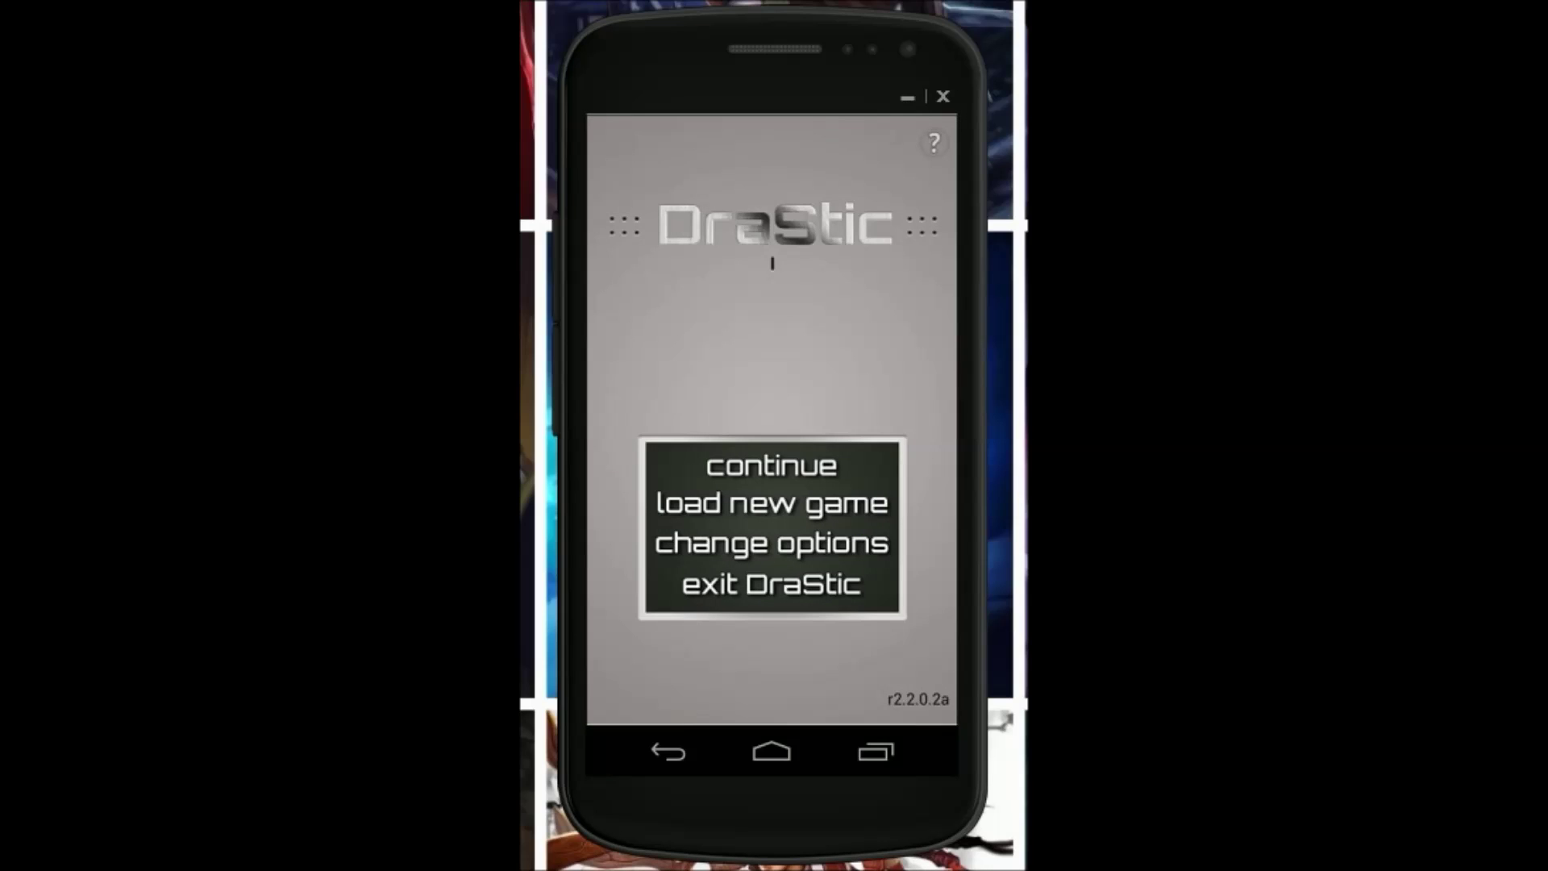
{"action": "left_click", "coordinate": [772, 504]}
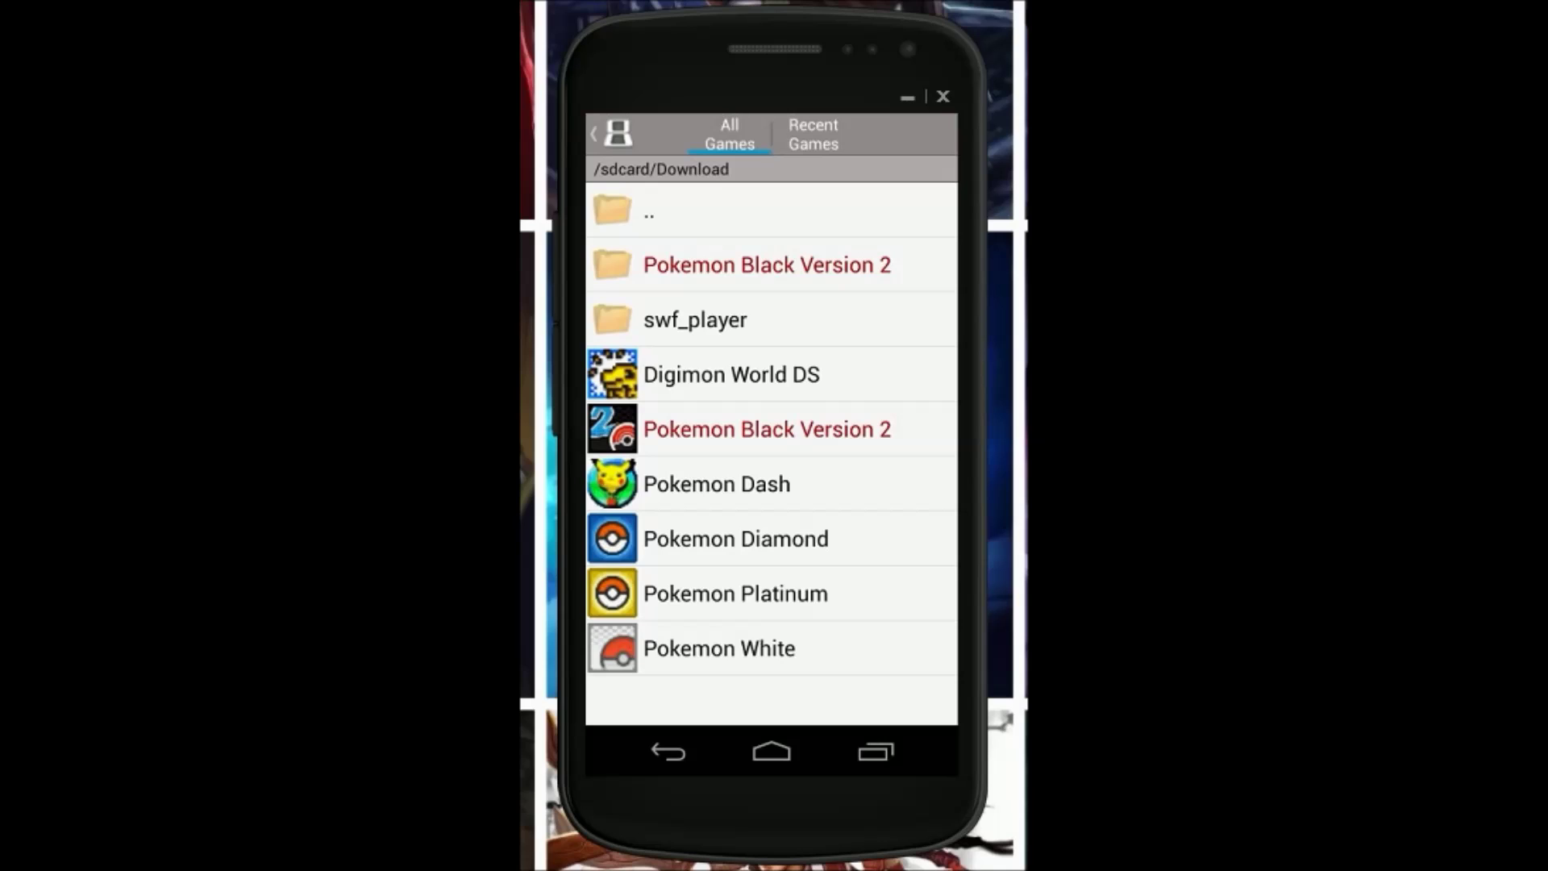
{"action": "left_click", "coordinate": [771, 593]}
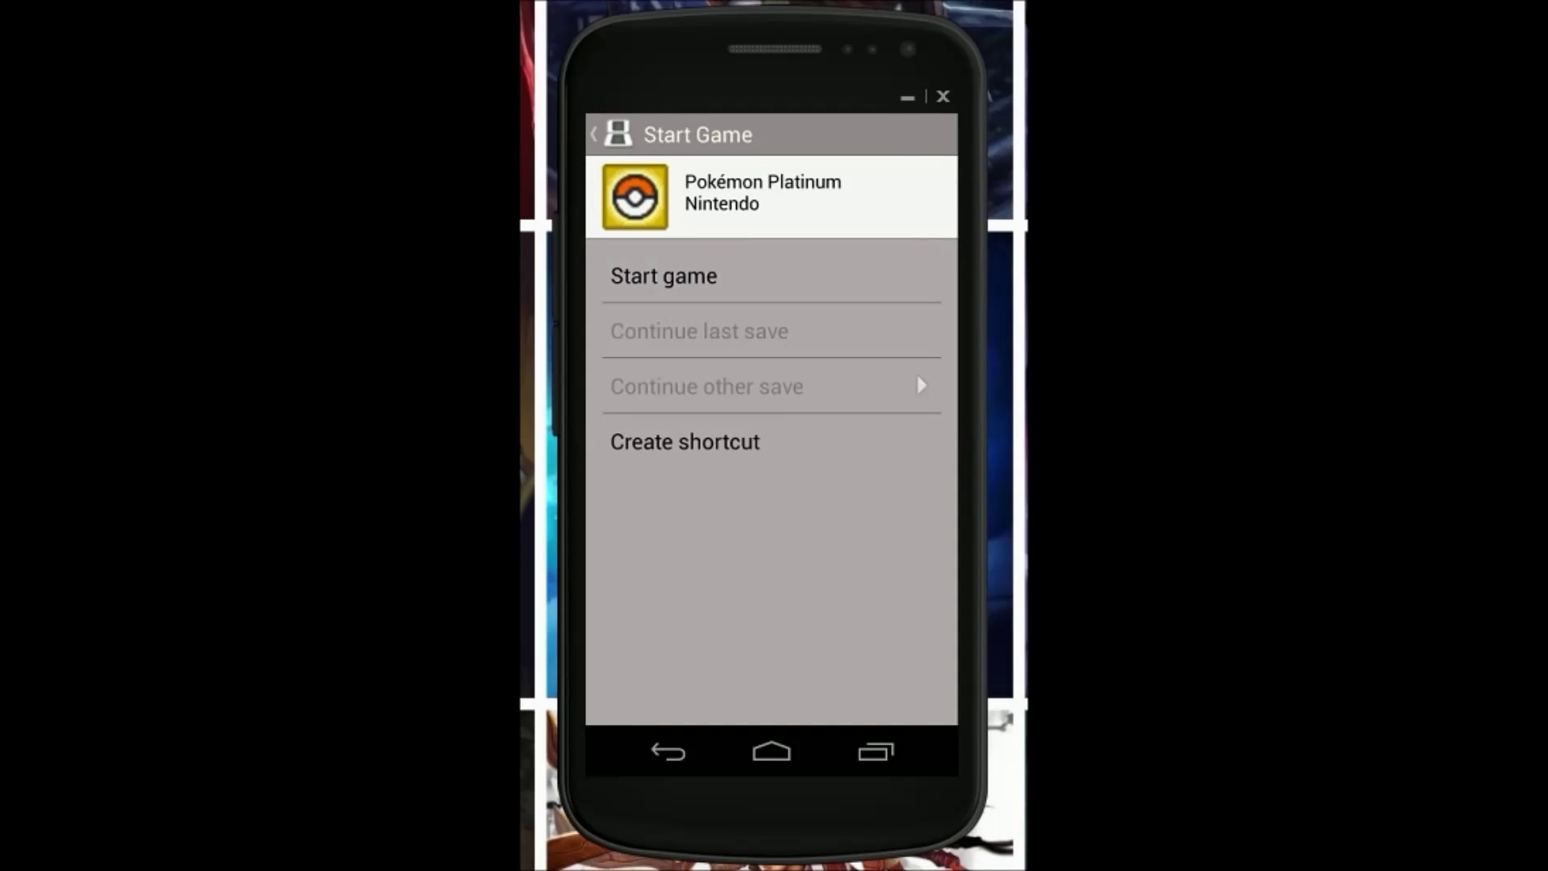
{"action": "left_click", "coordinate": [772, 276]}
{"action": "left_click", "coordinate": [850, 699]}
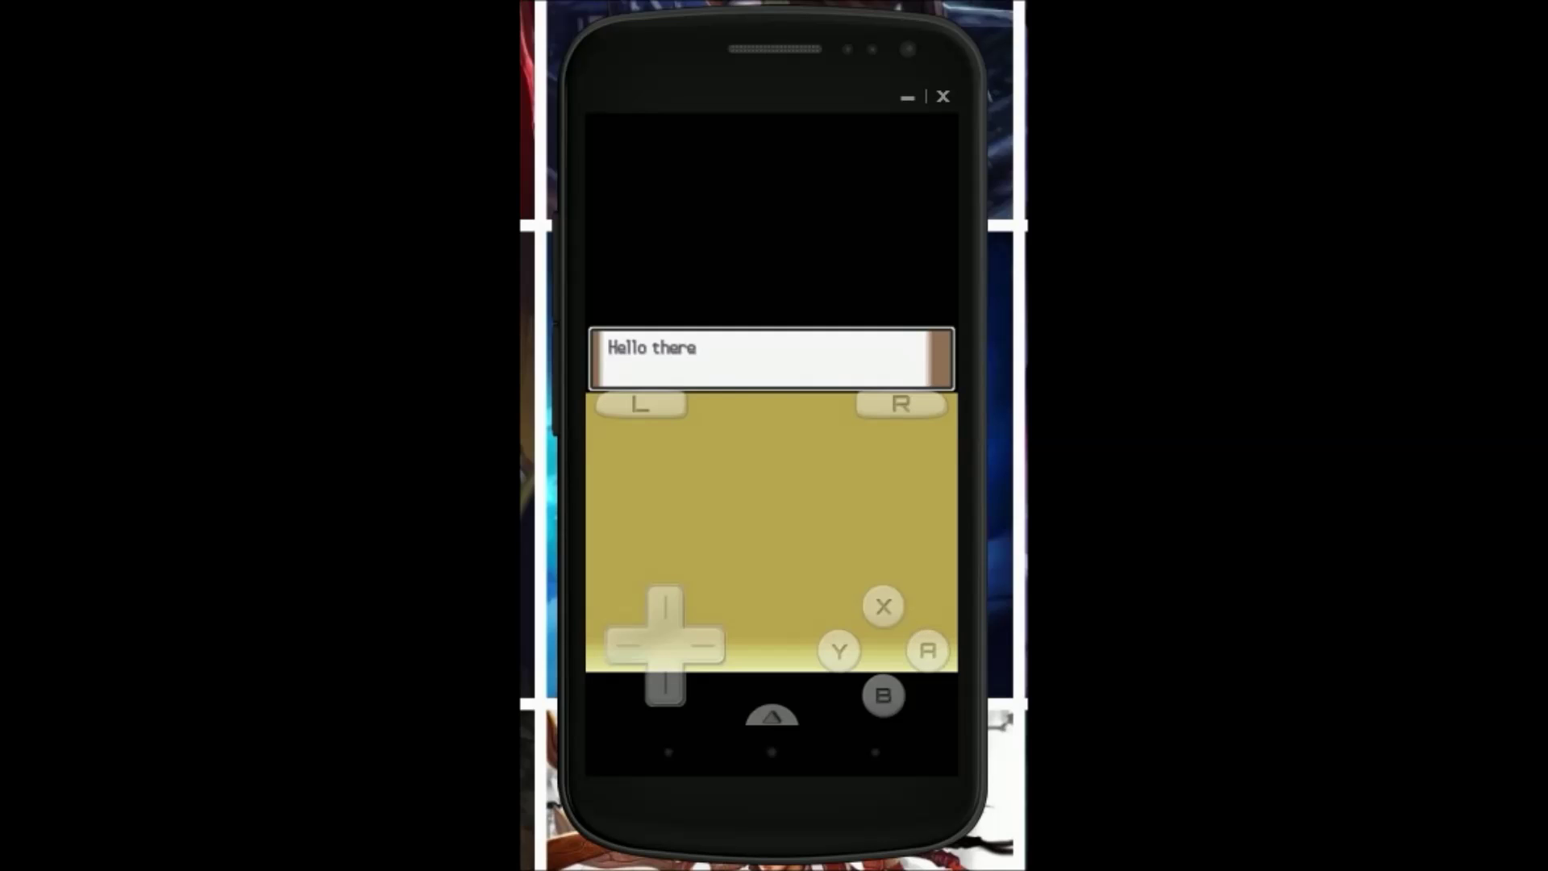
Advance the game's opening dialogue with fast-forward turned on, bring up the emulator's in-game menu and resume play
{"action": "left_click", "coordinate": [927, 650]}
{"action": "left_click", "coordinate": [772, 716]}
{"action": "left_click", "coordinate": [772, 539]}
{"action": "left_click", "coordinate": [928, 650]}
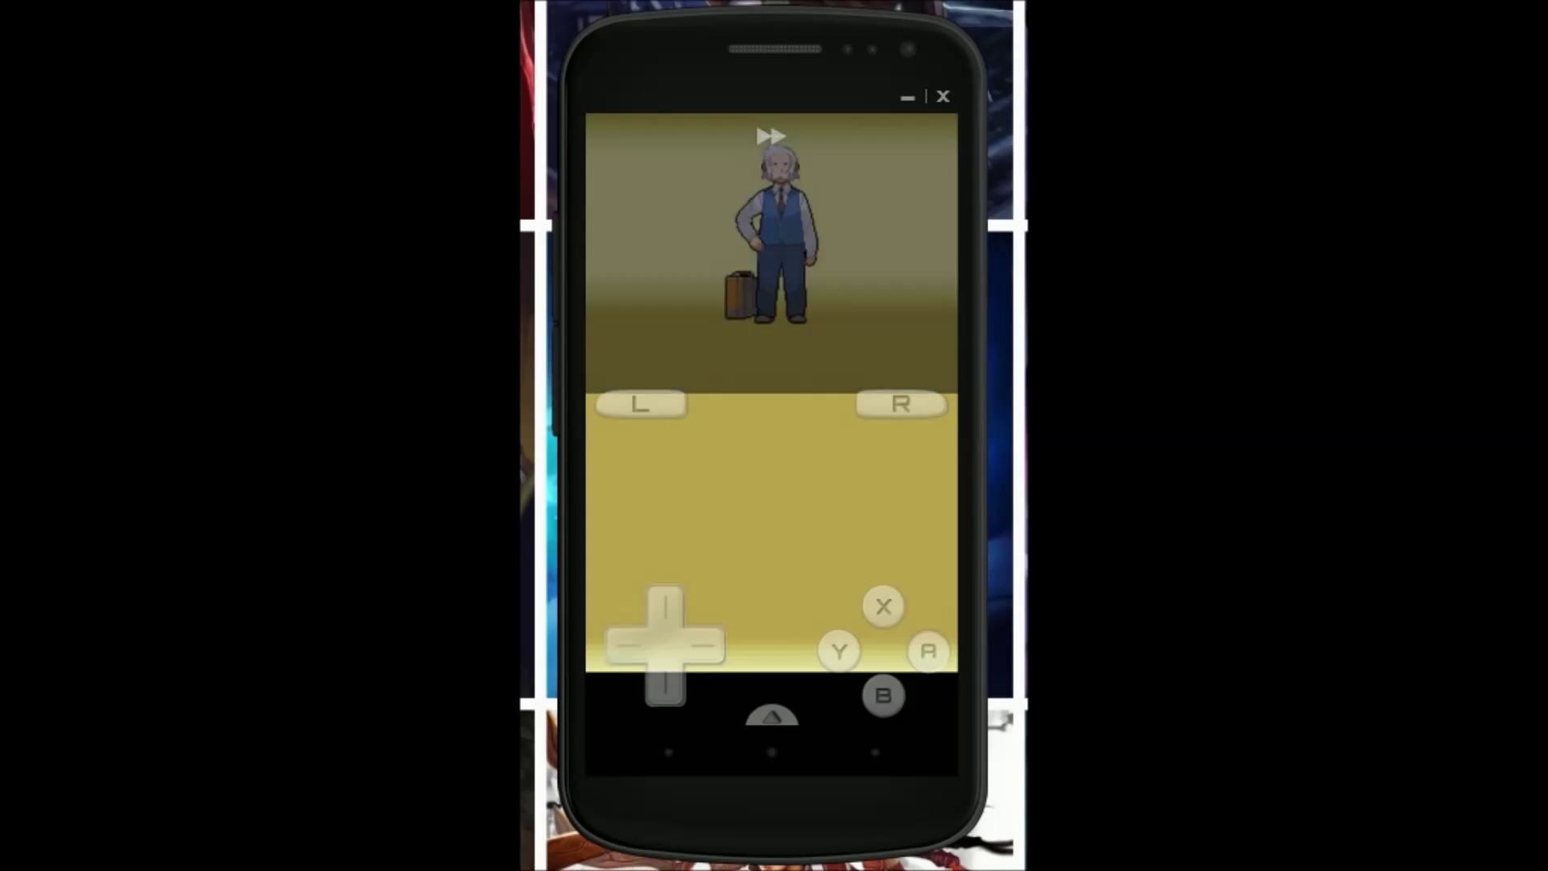
{"action": "key", "text": "x"}
{"action": "key", "text": "Escape"}
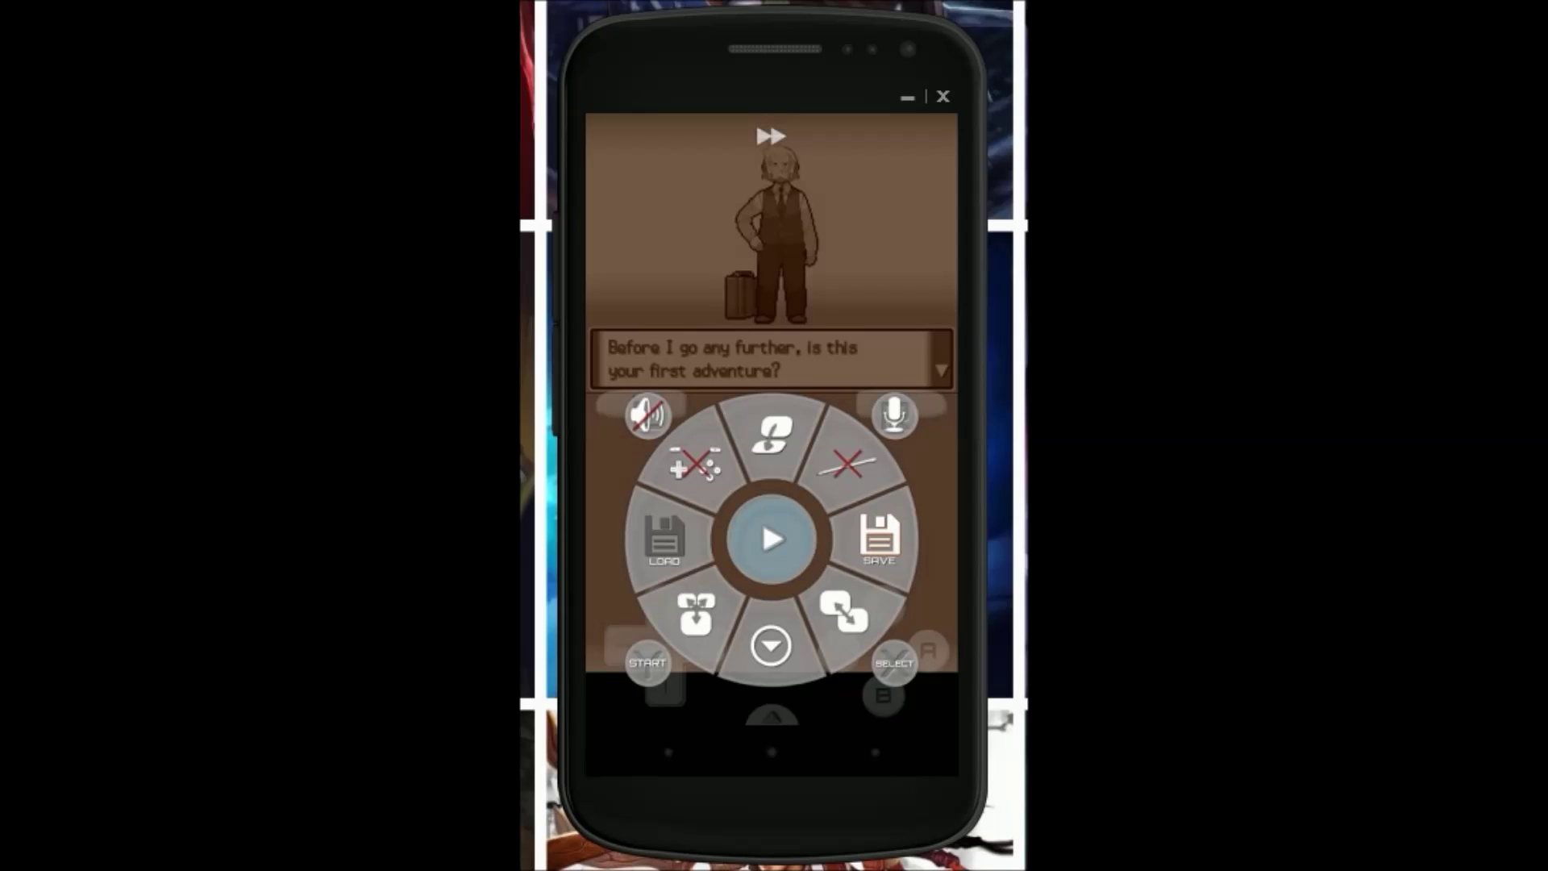
{"action": "left_click", "coordinate": [772, 539]}
Leave the running game for the home screen and dismiss DraStic from the recent apps
{"action": "left_click", "coordinate": [772, 750]}
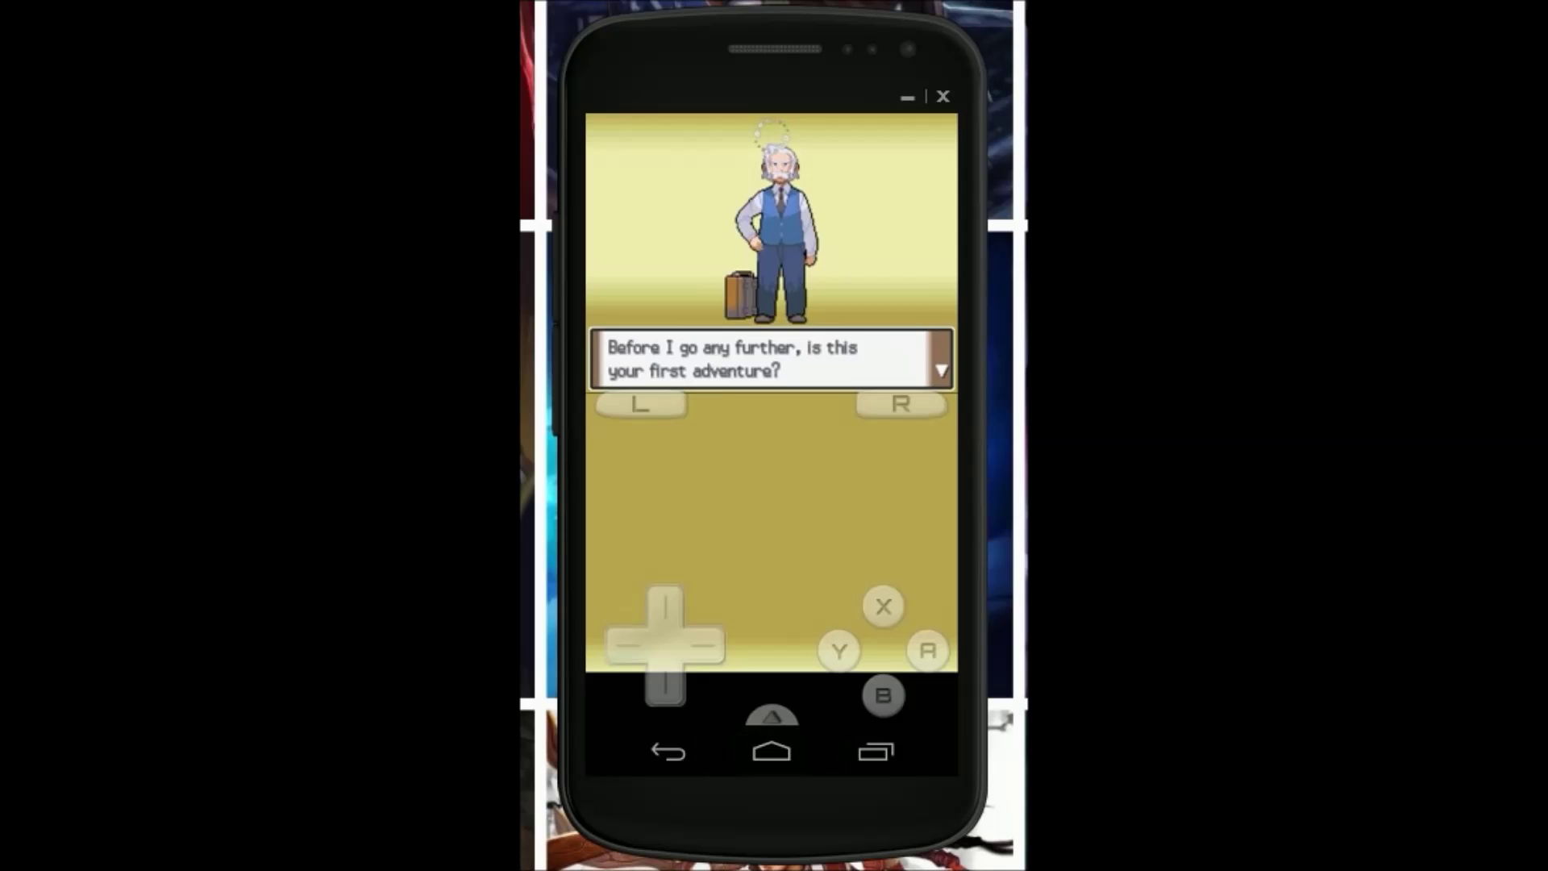
{"action": "left_click", "coordinate": [876, 750]}
{"action": "left_click_drag", "start_coordinate": [829, 645], "coordinate": [947, 645]}
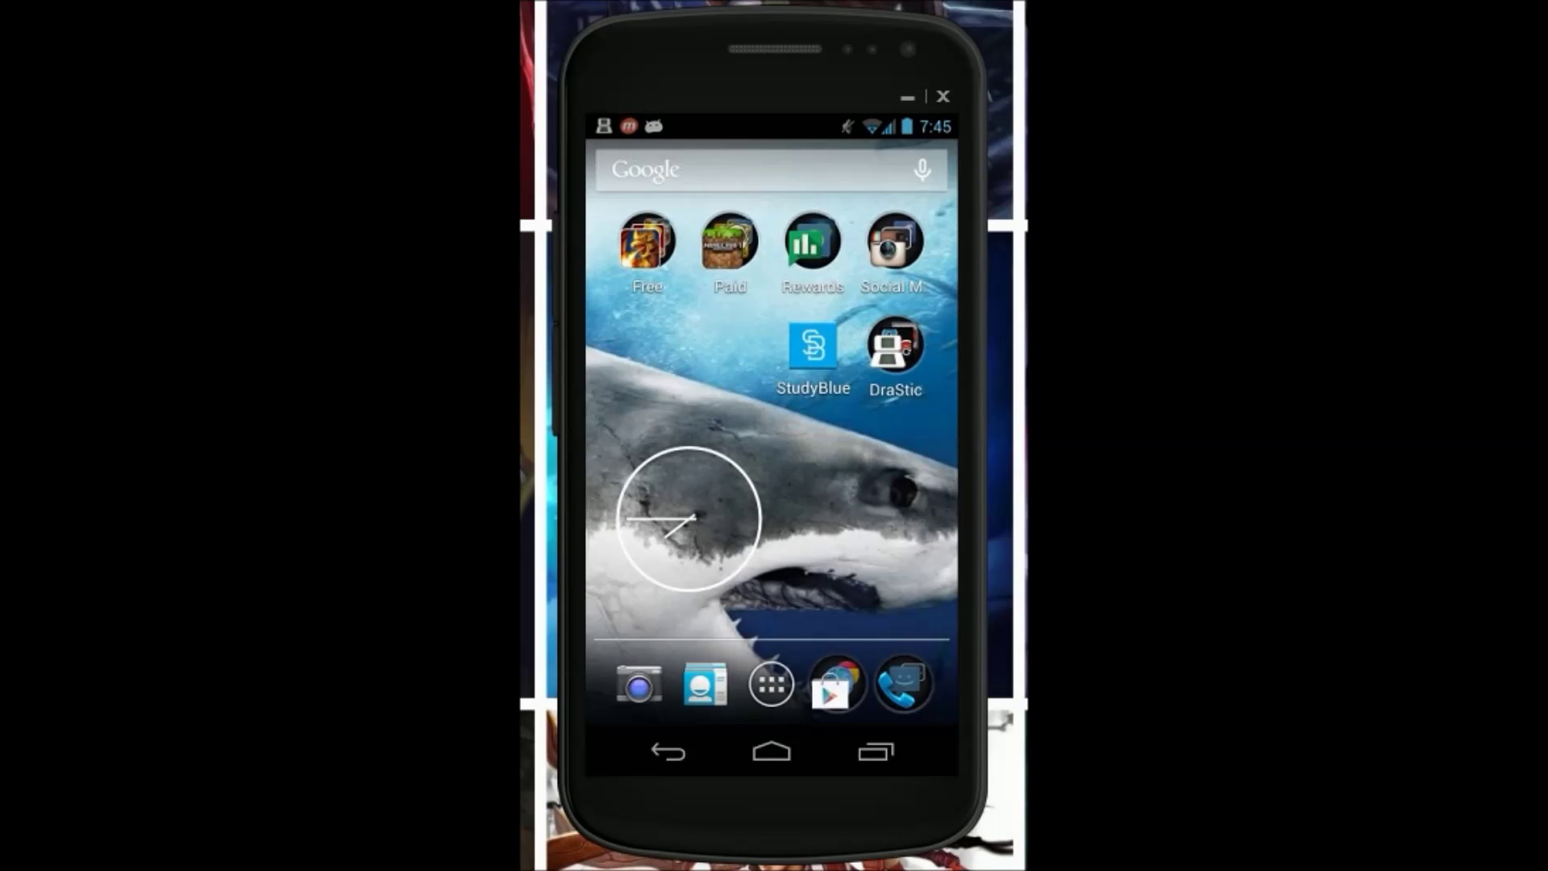
Reopen DraStic, choose Pokemon Platinum in the game list and create a home screen shortcut for it
{"action": "left_click", "coordinate": [895, 345]}
{"action": "left_click", "coordinate": [733, 300]}
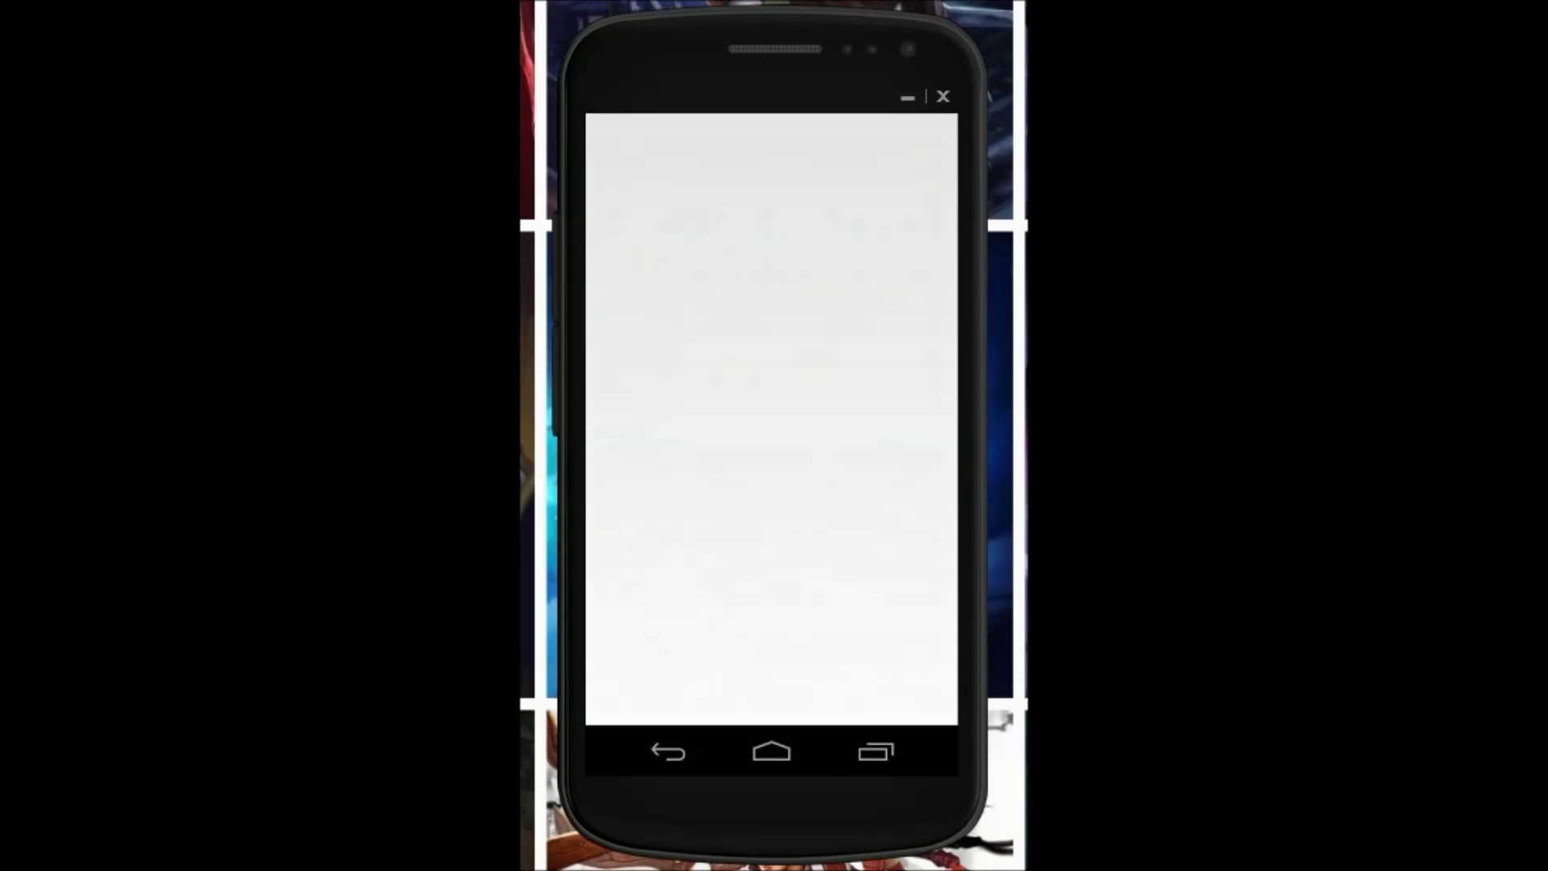
{"action": "left_click", "coordinate": [773, 504]}
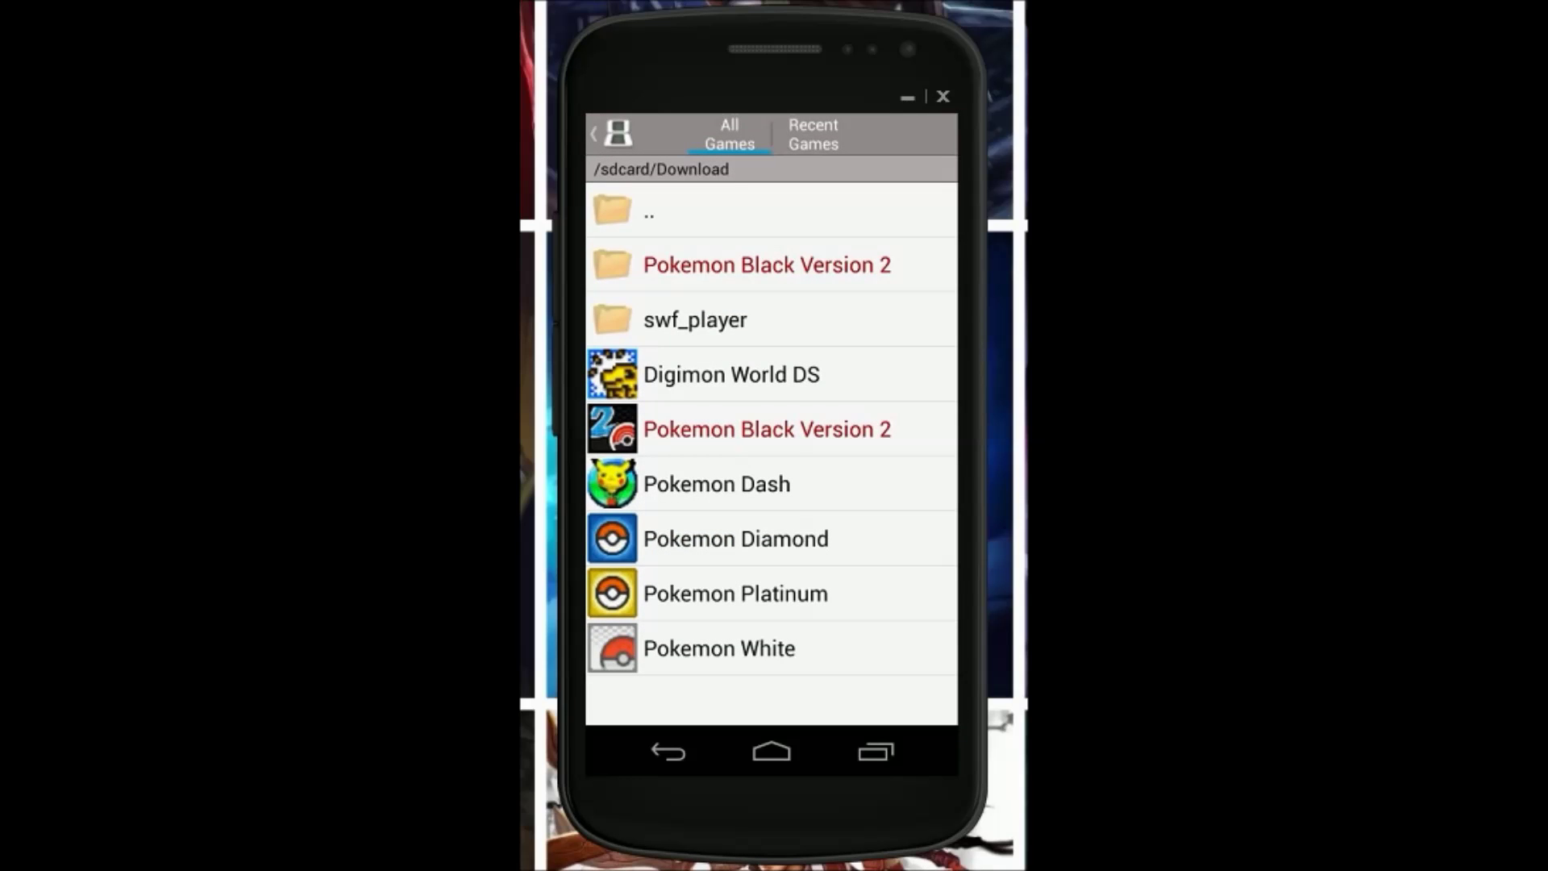
{"action": "left_click", "coordinate": [735, 593]}
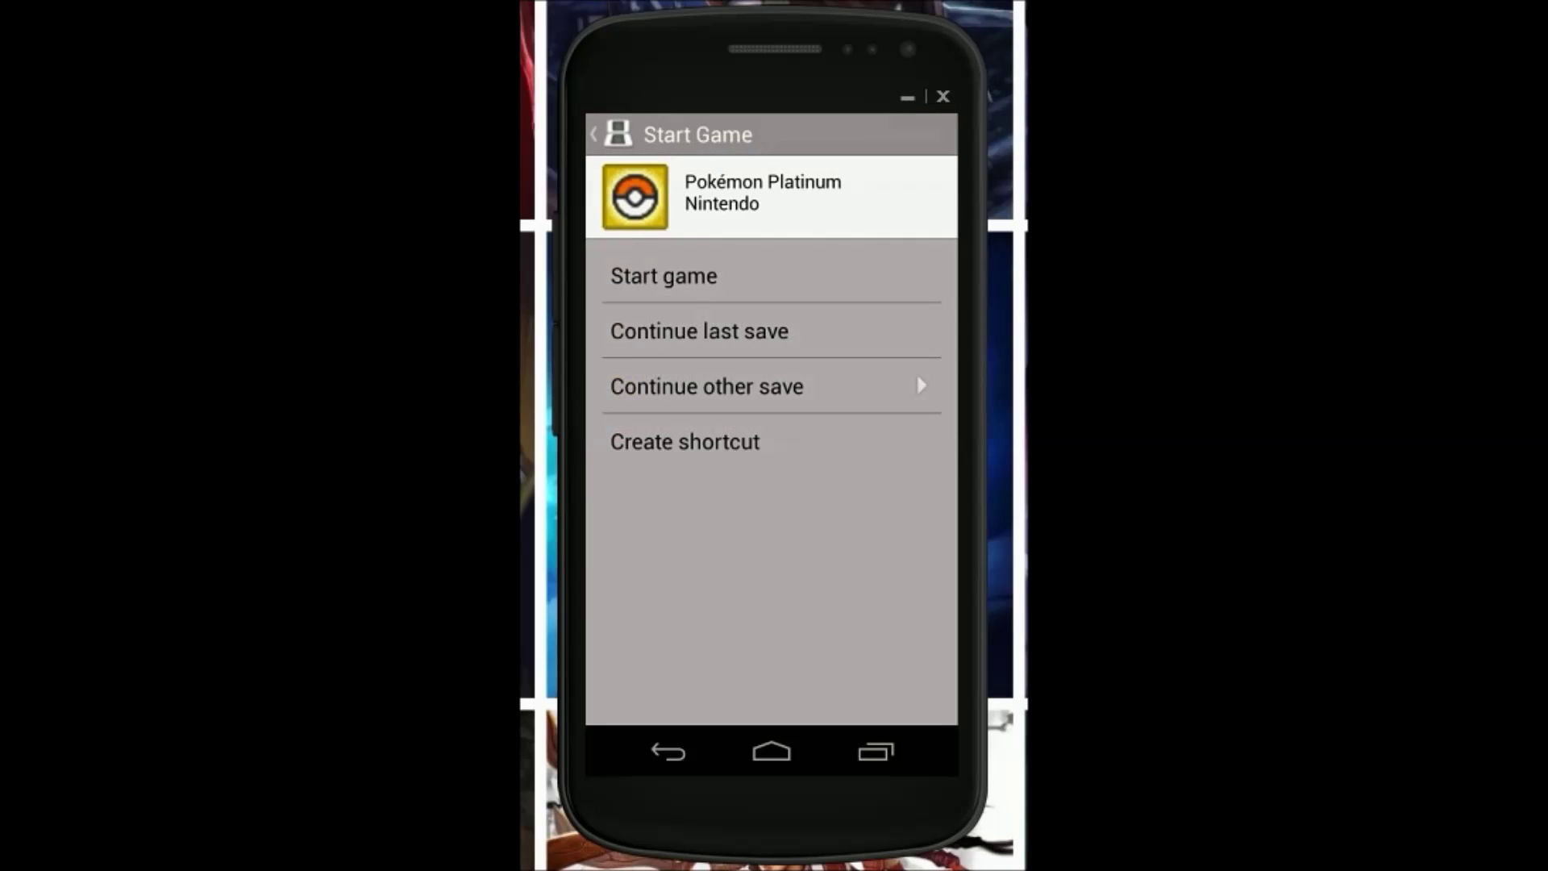
{"action": "left_click", "coordinate": [771, 442]}
Go back to the home screen and close DraStic from the recent apps again
{"action": "left_click", "coordinate": [772, 751]}
{"action": "left_click", "coordinate": [877, 750]}
{"action": "left_click_drag", "start_coordinate": [807, 645], "coordinate": [936, 646]}
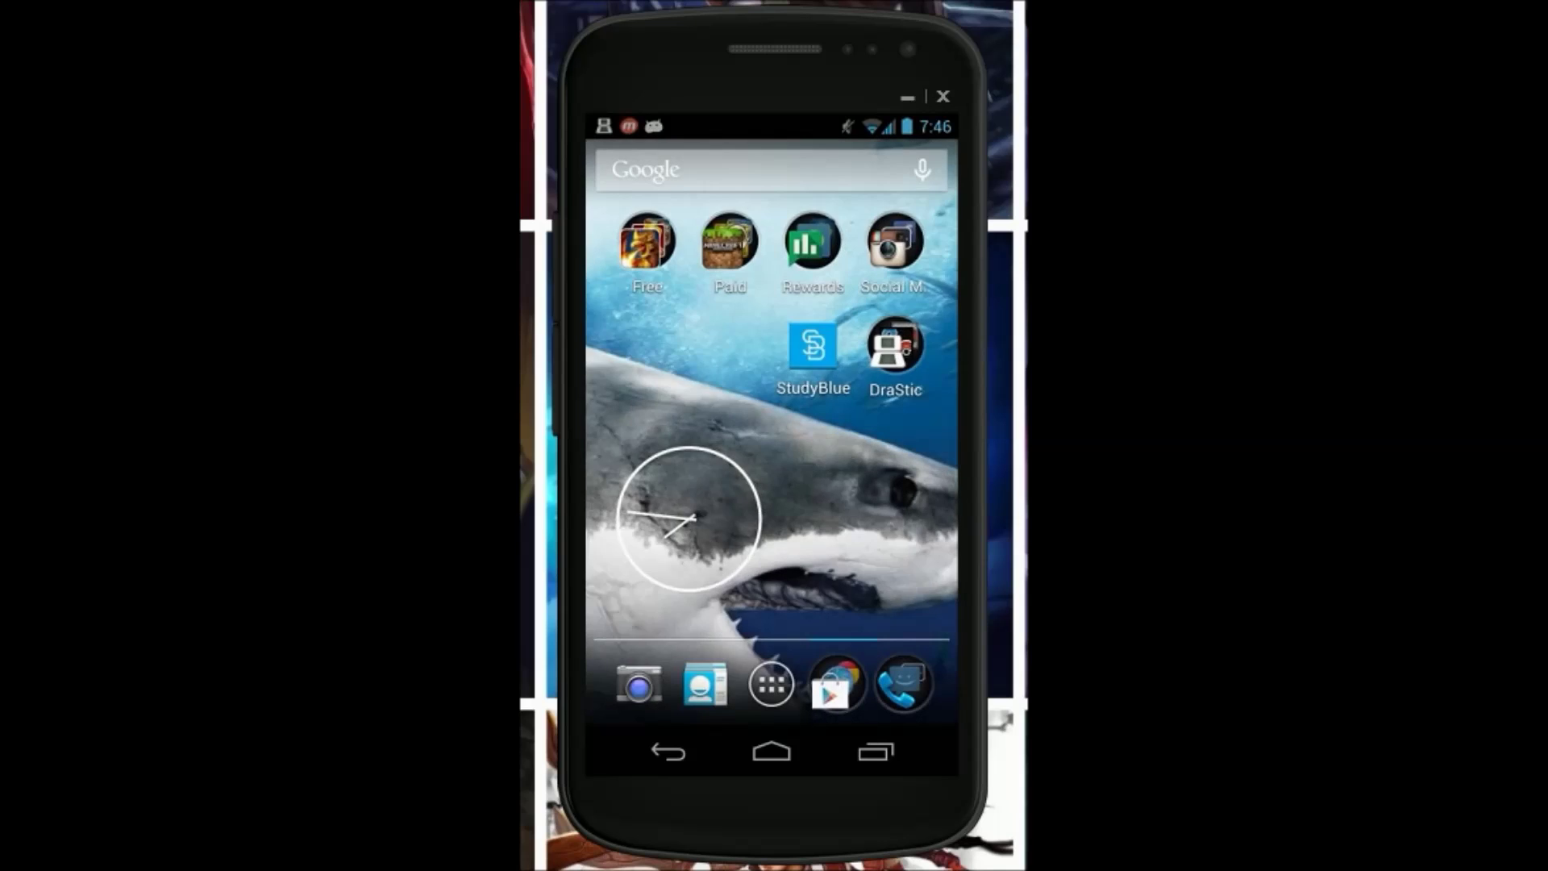
Move the new game shortcut into the DraStic folder on the home screen and launch DraStic from that folder
{"action": "left_click_drag", "start_coordinate": [646, 524], "coordinate": [936, 524]}
{"action": "left_click_drag", "start_coordinate": [903, 403], "coordinate": [895, 347]}
{"action": "left_click", "coordinate": [895, 347]}
{"action": "left_click", "coordinate": [733, 292]}
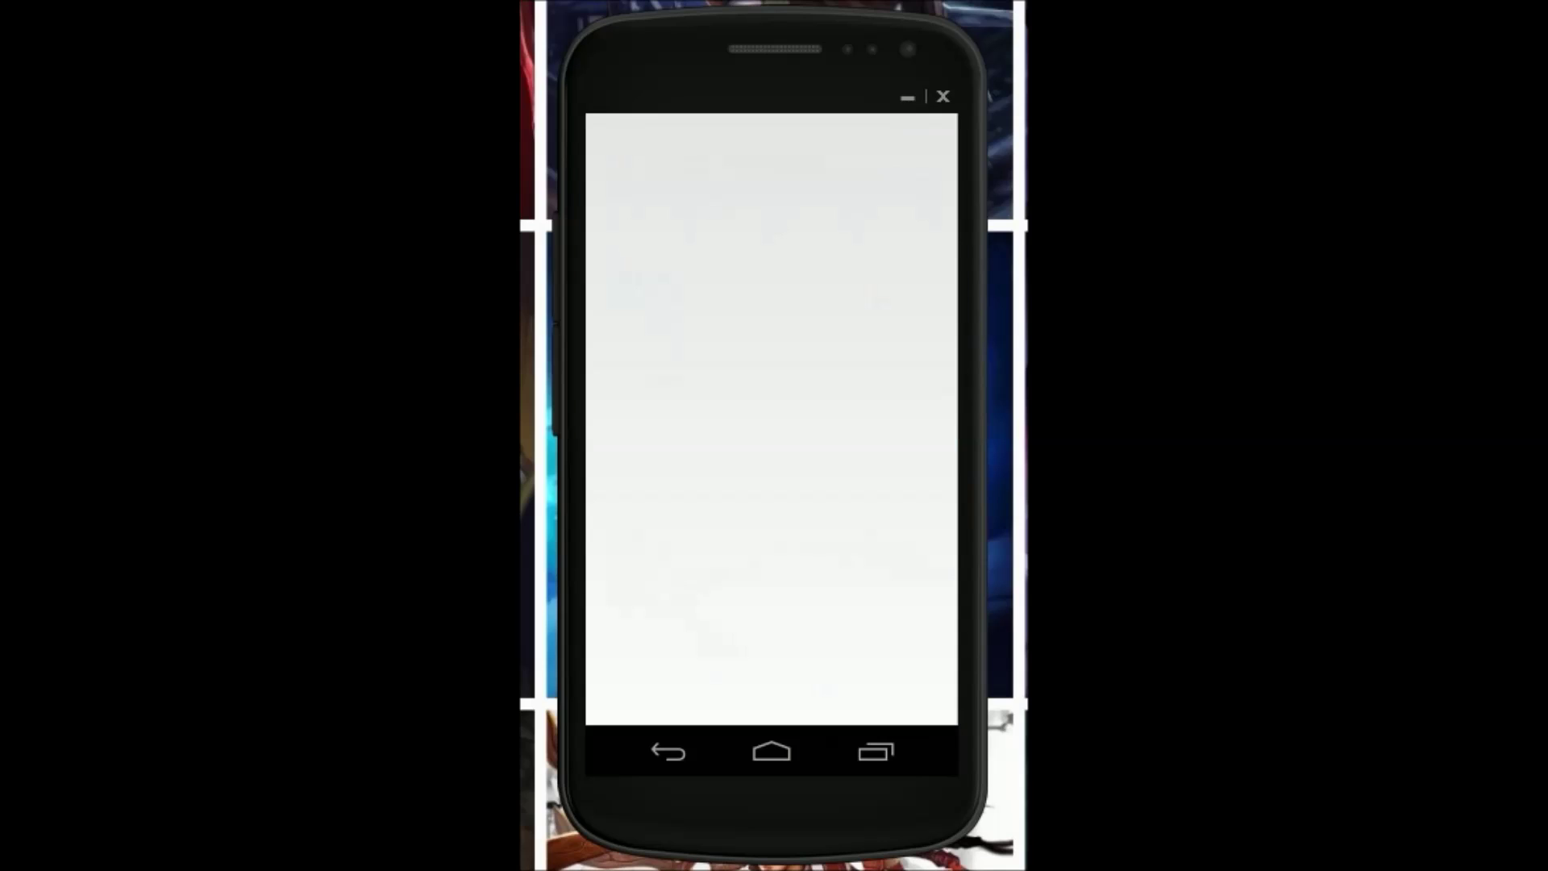